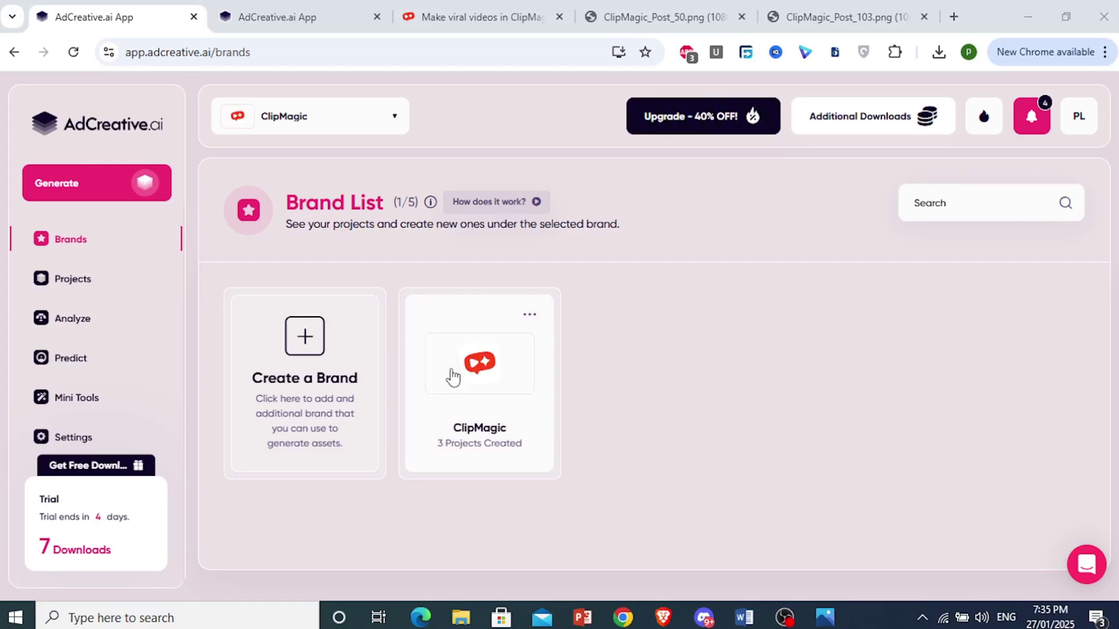
# - Start creating a new brand and look over the sections of its setup form
pyautogui.doubleClick(302, 379)
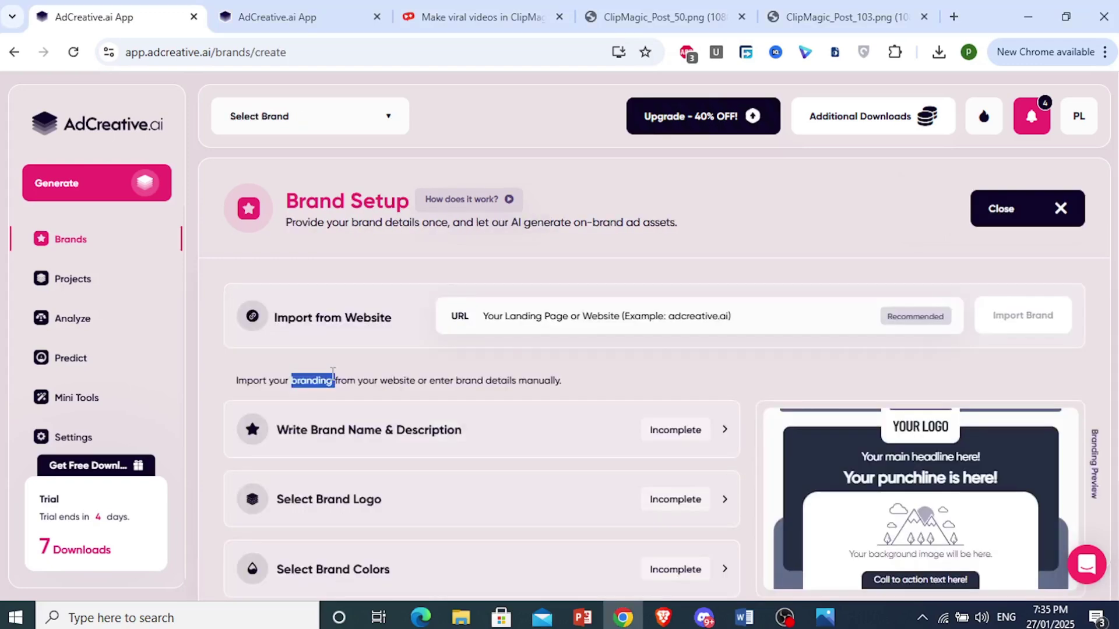
pyautogui.scroll(-2, 411, 323)
pyautogui.scroll(-1, 411, 323)
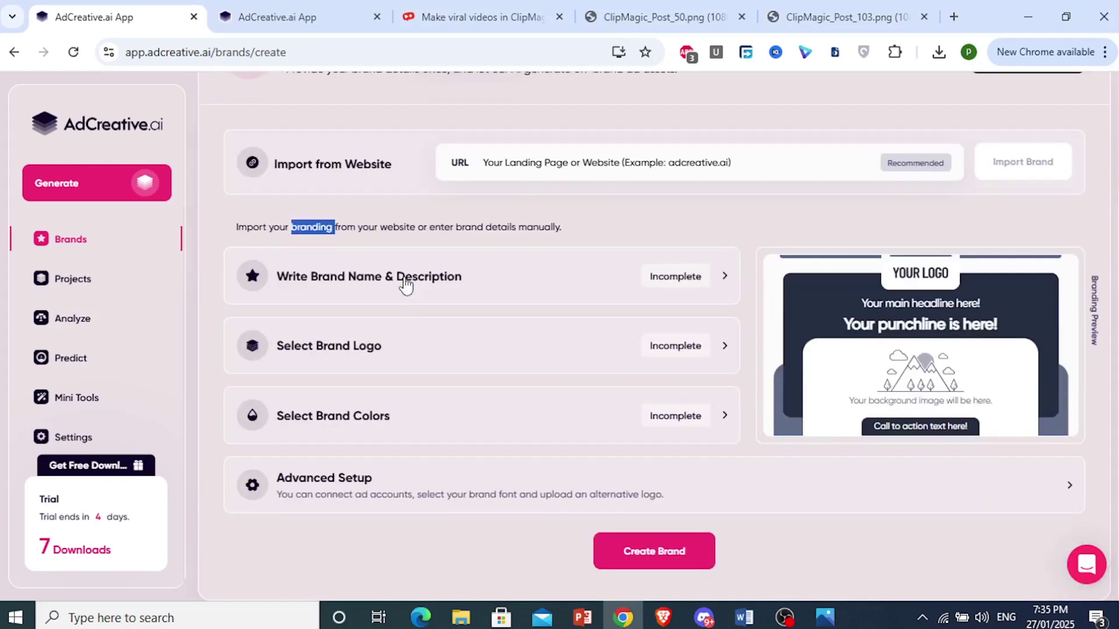
pyautogui.scroll(3, 425, 249)
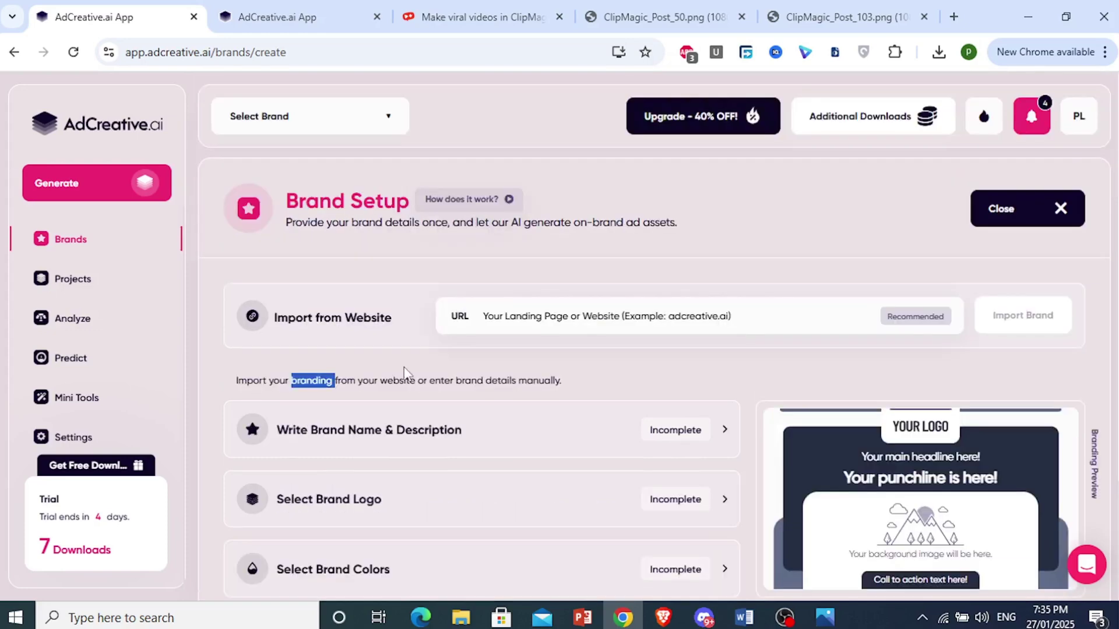
pyautogui.click(412, 376)
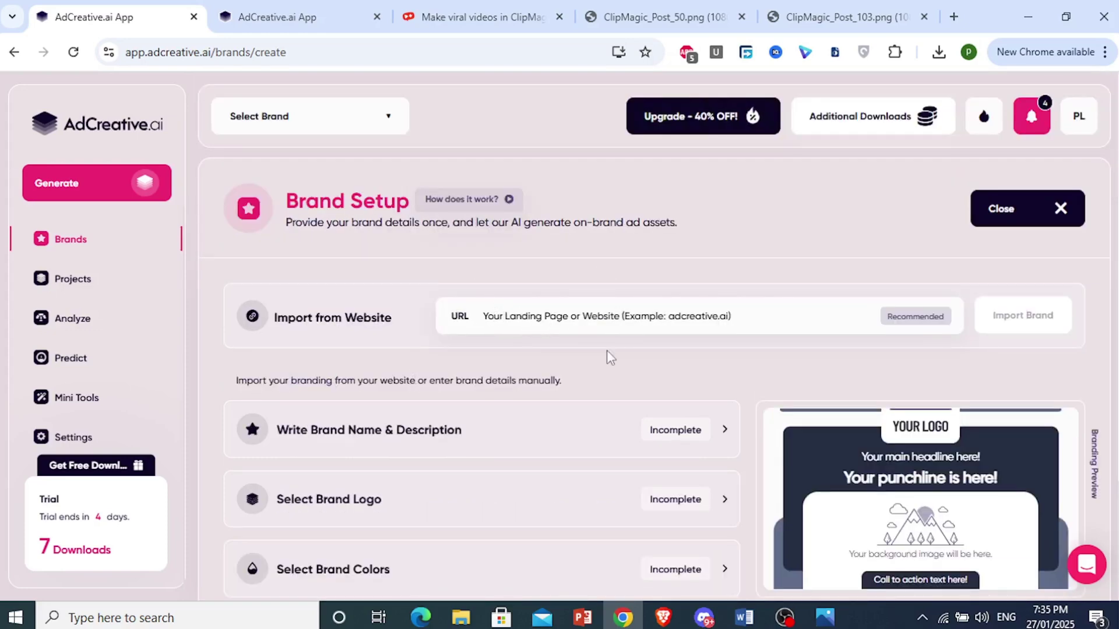
pyautogui.click(487, 52)
pyautogui.click(487, 19)
pyautogui.click(292, 53)
pyautogui.hotkey('ctrl', 'c')
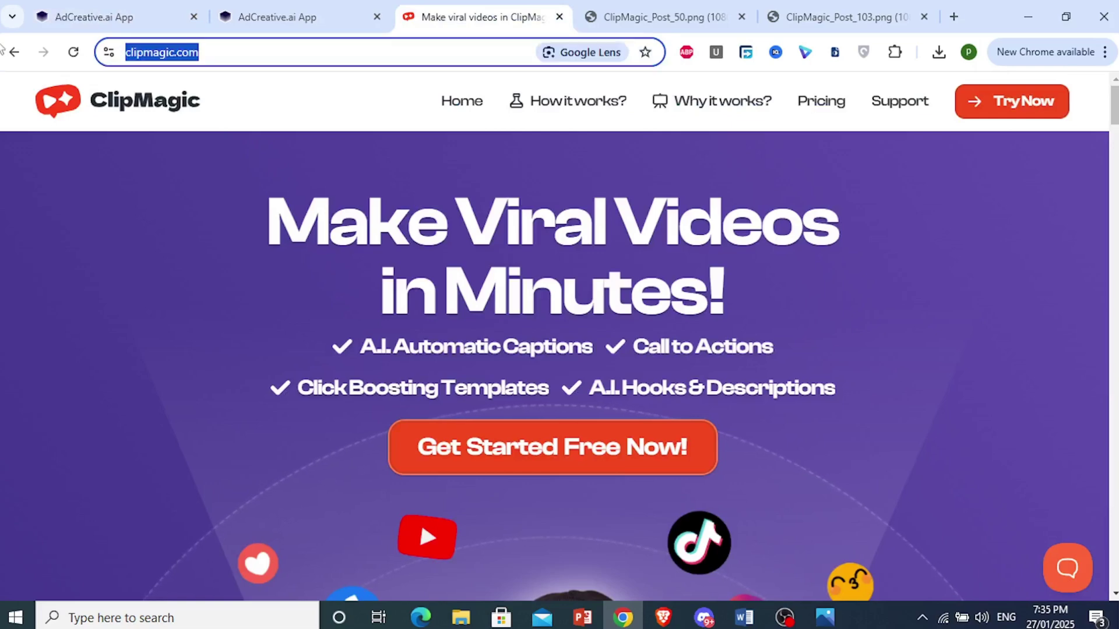
pyautogui.click(125, 7)
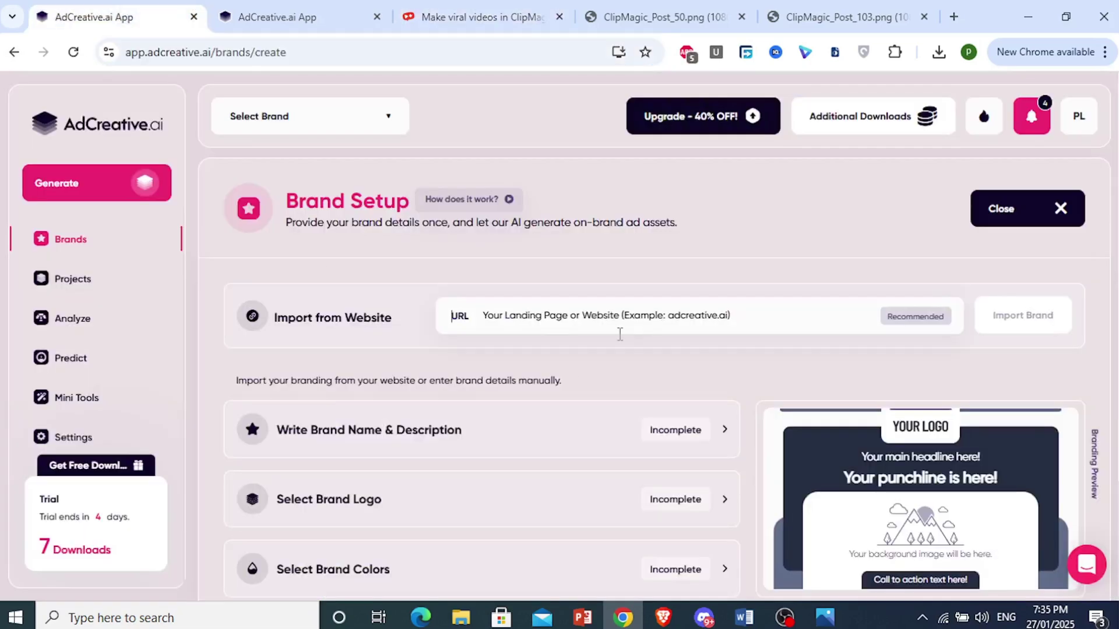
pyautogui.click(619, 326)
pyautogui.hotkey('ctrl', 'v')
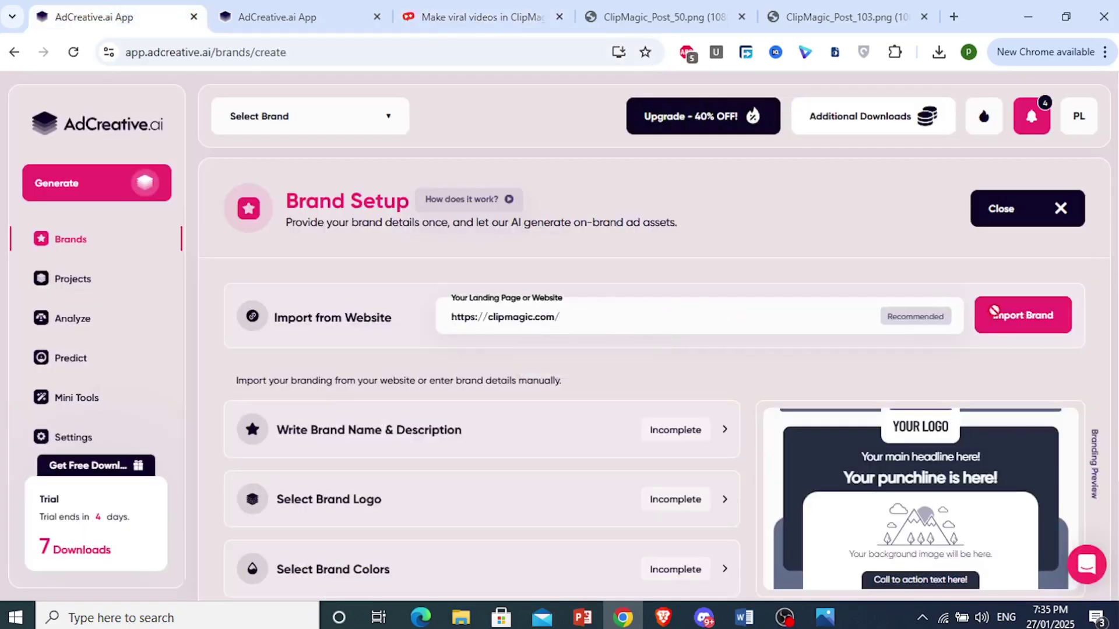
pyautogui.click(1011, 325)
# - Review the imported ClipMagic brand name and product description, and save them
pyautogui.scroll(-3, 580, 368)
pyautogui.scroll(3, 358, 327)
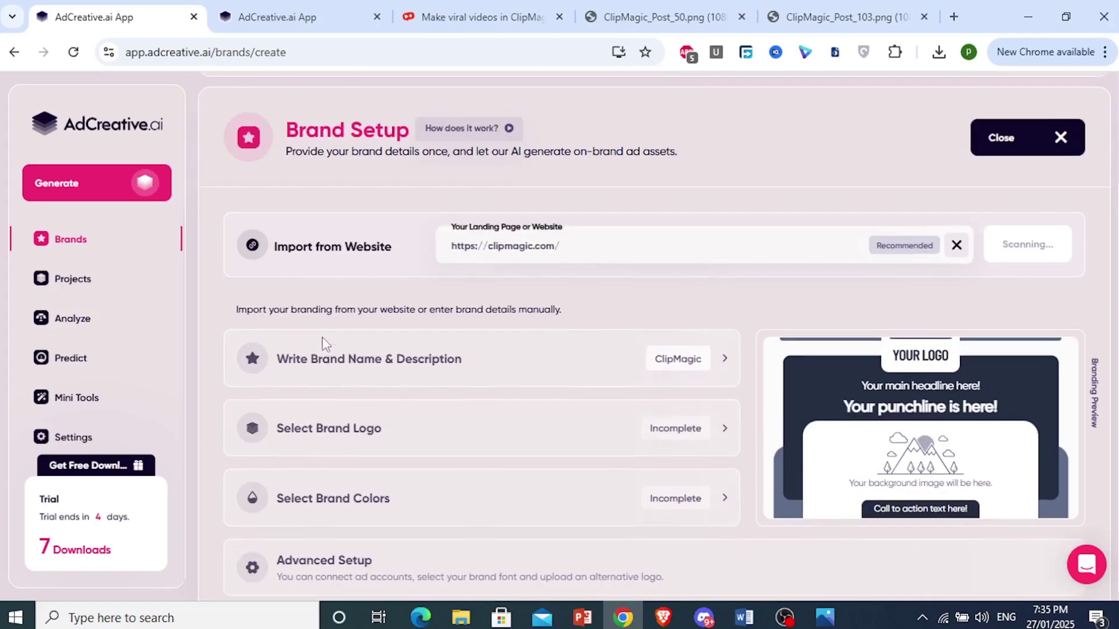
pyautogui.scroll(-3, 443, 306)
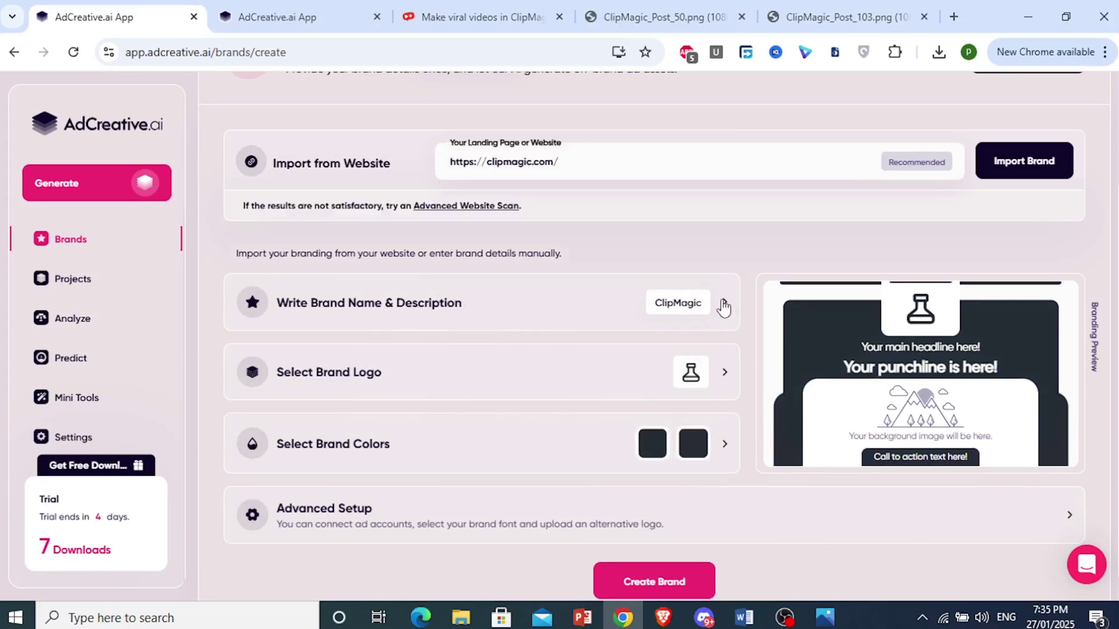
pyautogui.click(724, 305)
pyautogui.scroll(-3, 362, 285)
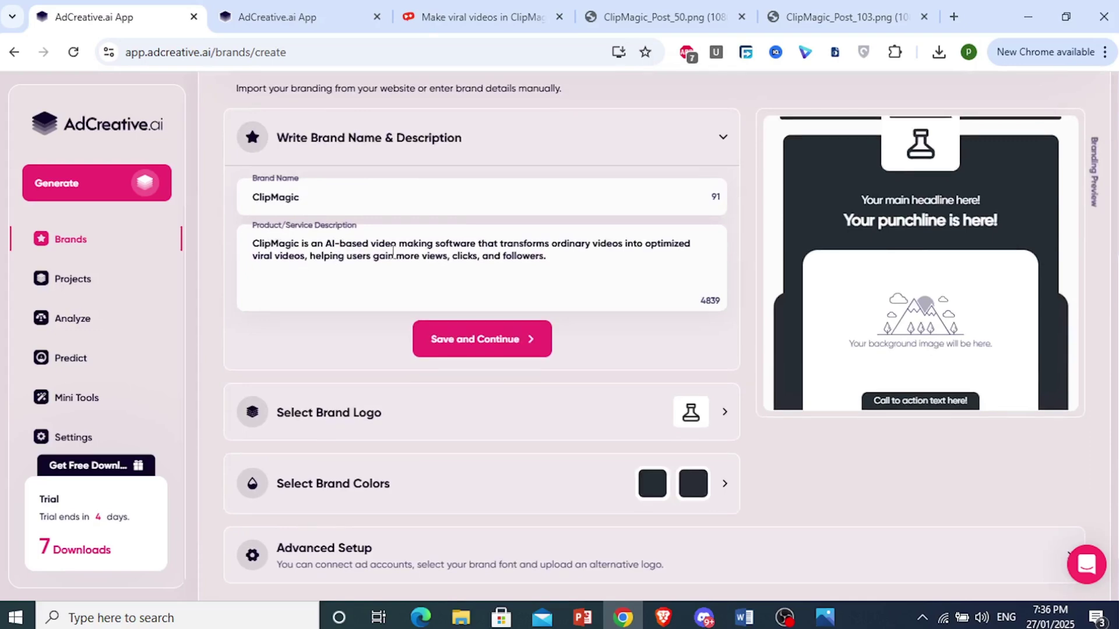
pyautogui.click(574, 257)
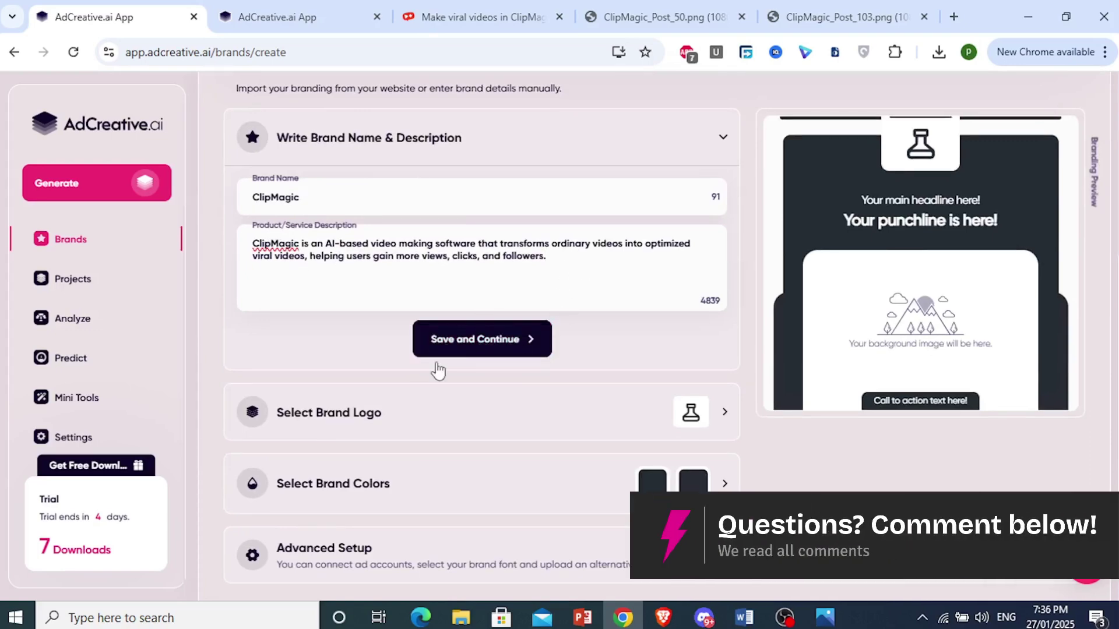
pyautogui.click(465, 349)
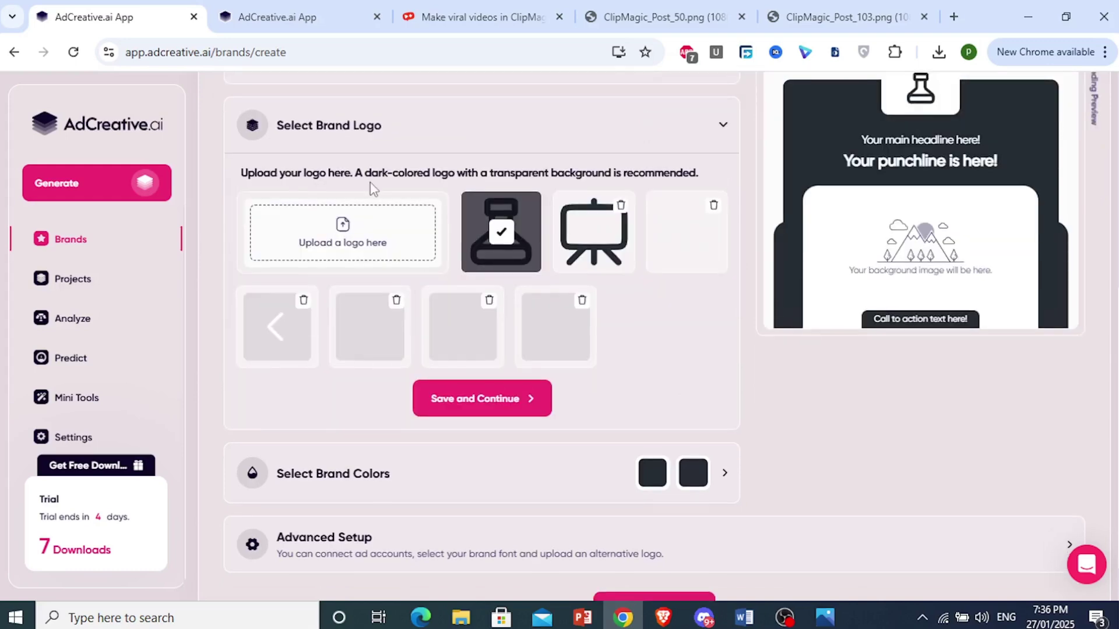
# - Upload the red ClipMagic logo from the recent downloads and save it as the brand logo
pyautogui.scroll(2, 373, 188)
pyautogui.scroll(-2, 548, 274)
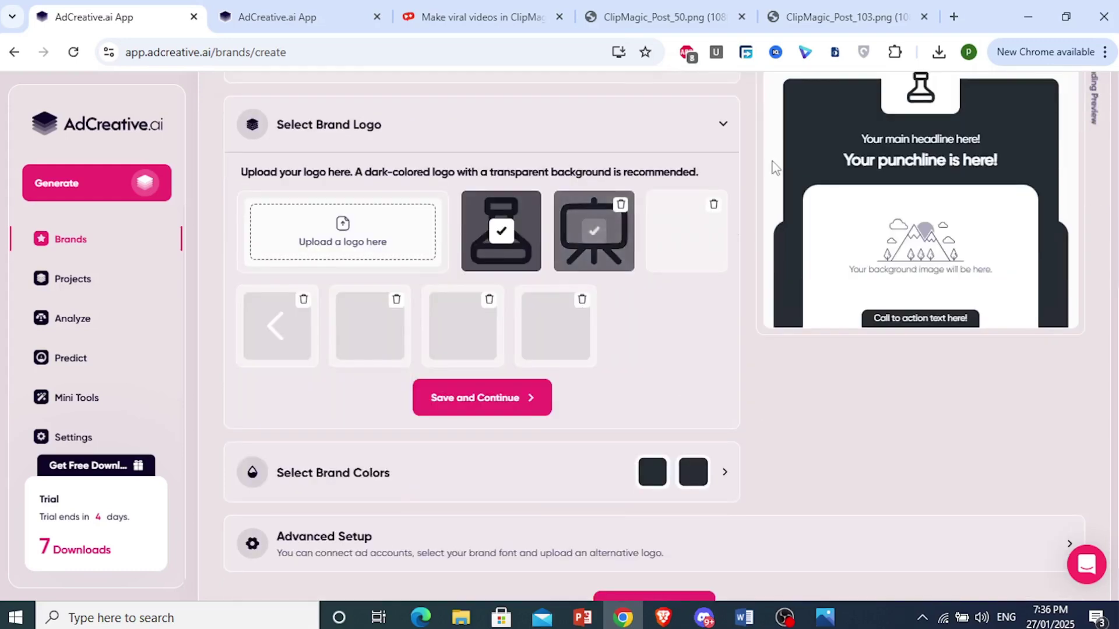
pyautogui.scroll(2, 560, 274)
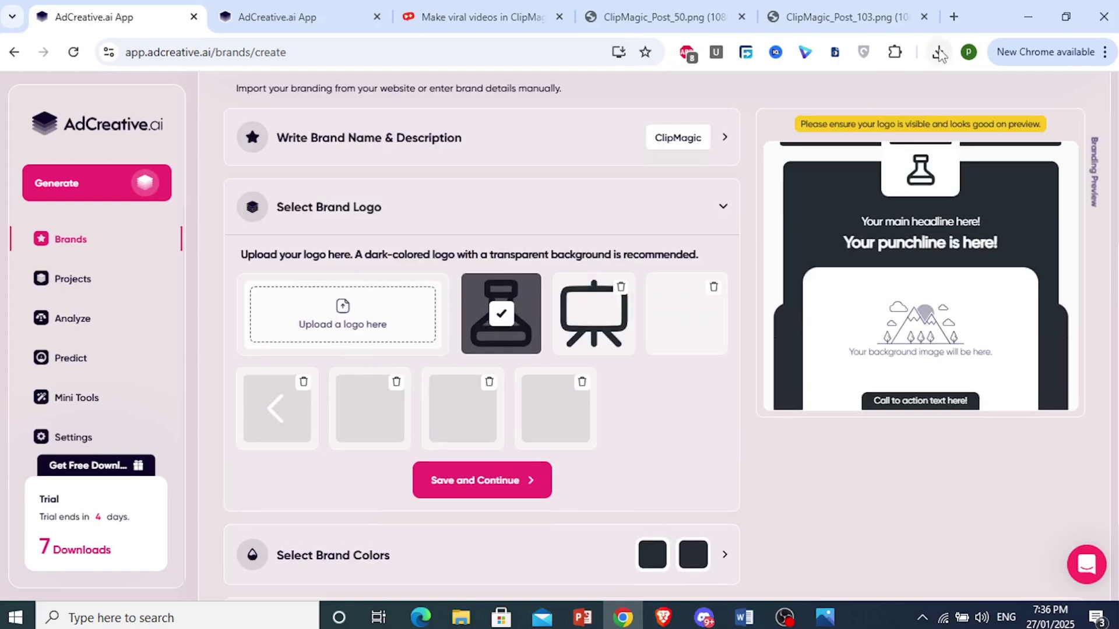
pyautogui.click(938, 52)
pyautogui.moveTo(819, 252); pyautogui.dragTo(382, 317)
pyautogui.click(879, 530)
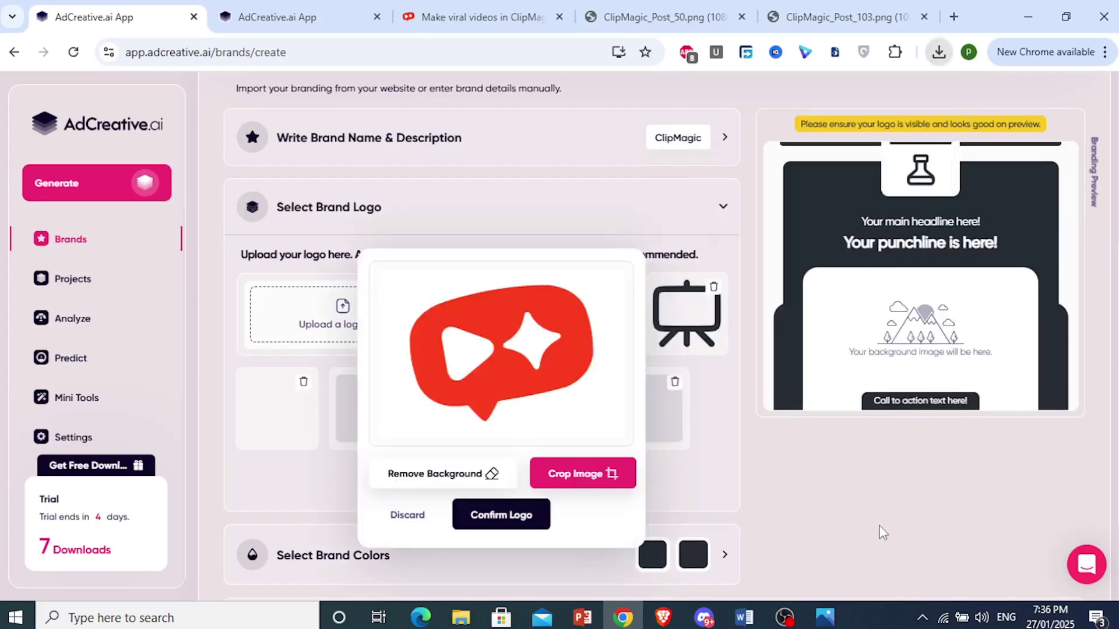
pyautogui.click(500, 512)
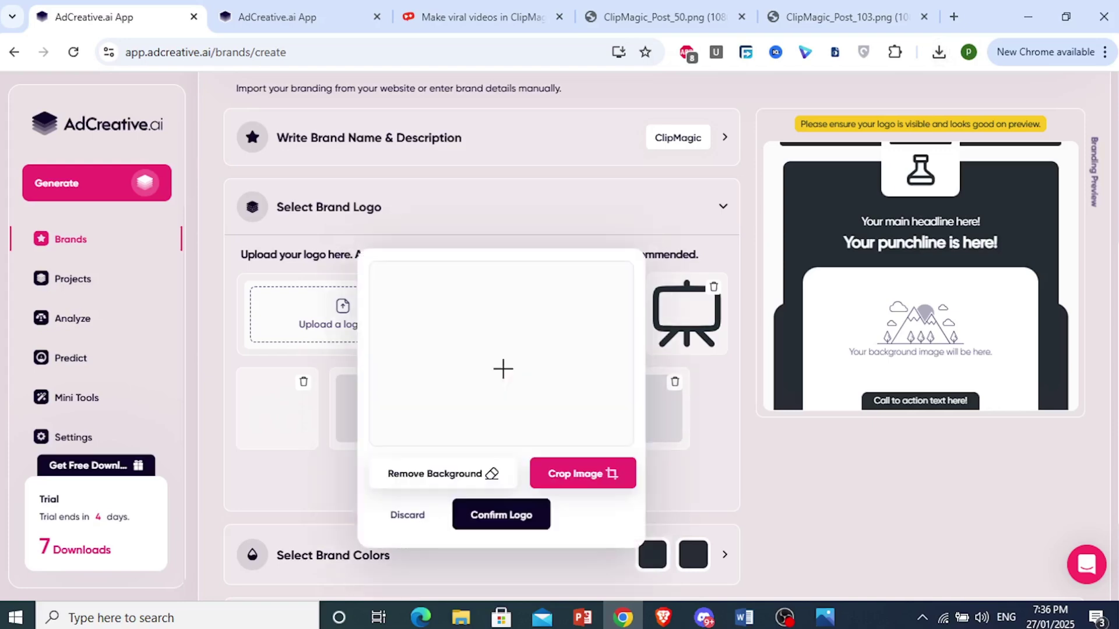
pyautogui.click(505, 525)
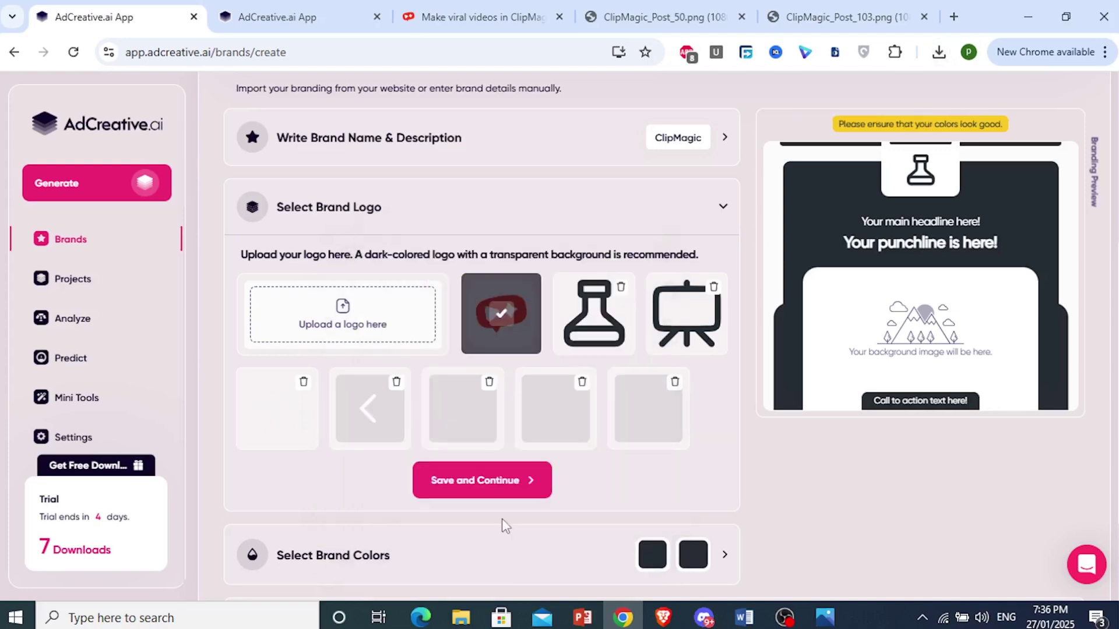
pyautogui.click(527, 484)
# - Compare the suggested red and pink brand colors with the ClipMagic website, and save them
pyautogui.scroll(1, 372, 368)
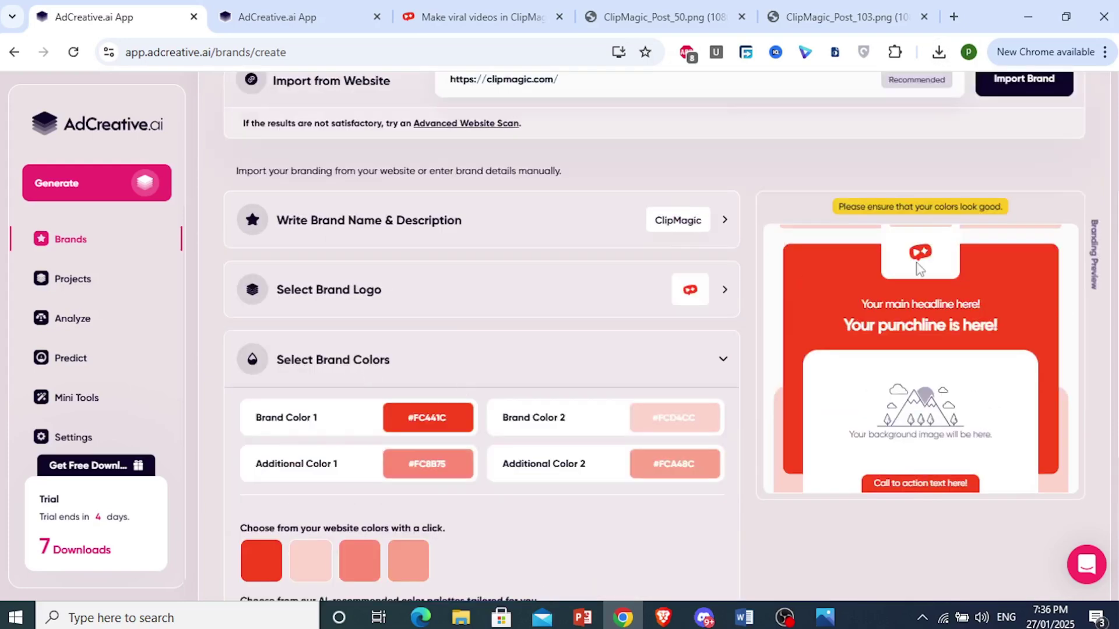
pyautogui.scroll(-2, 534, 355)
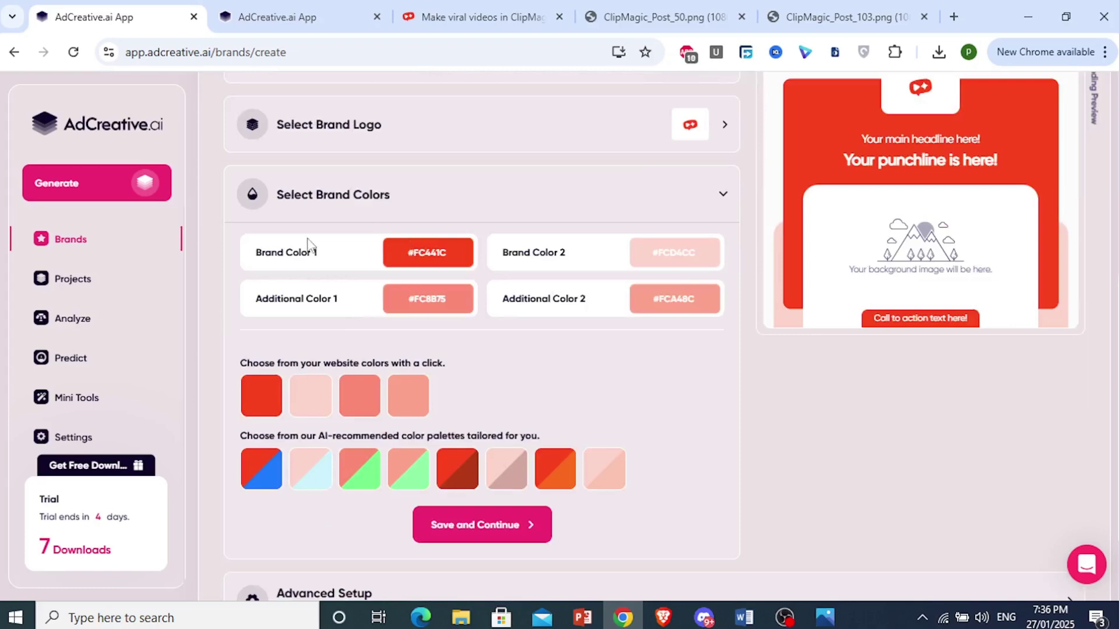
pyautogui.scroll(1, 1013, 238)
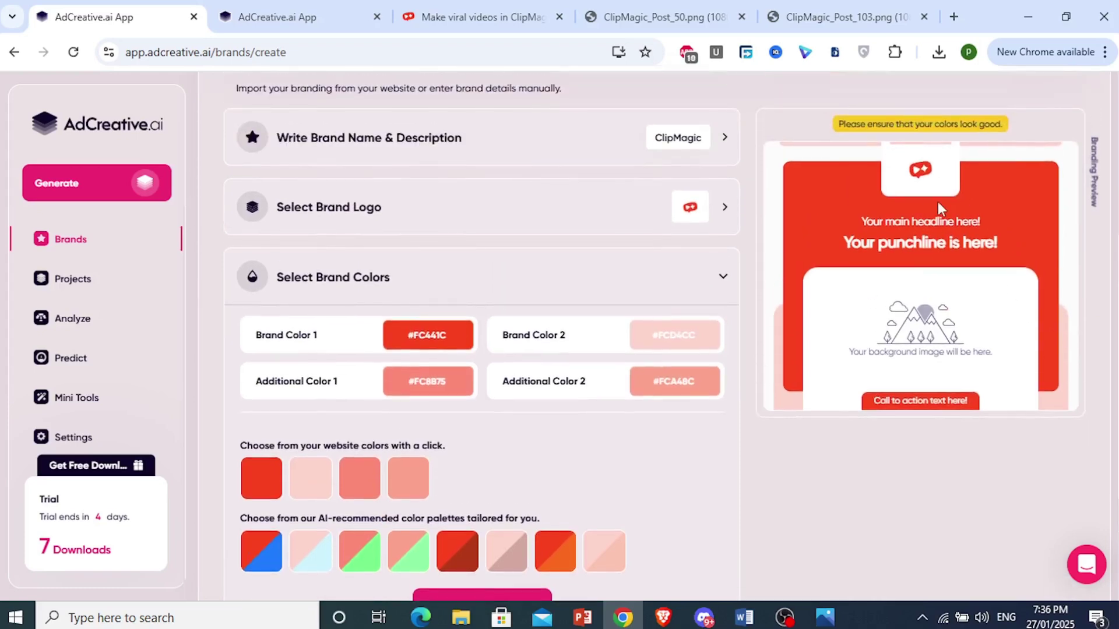
pyautogui.click(478, 17)
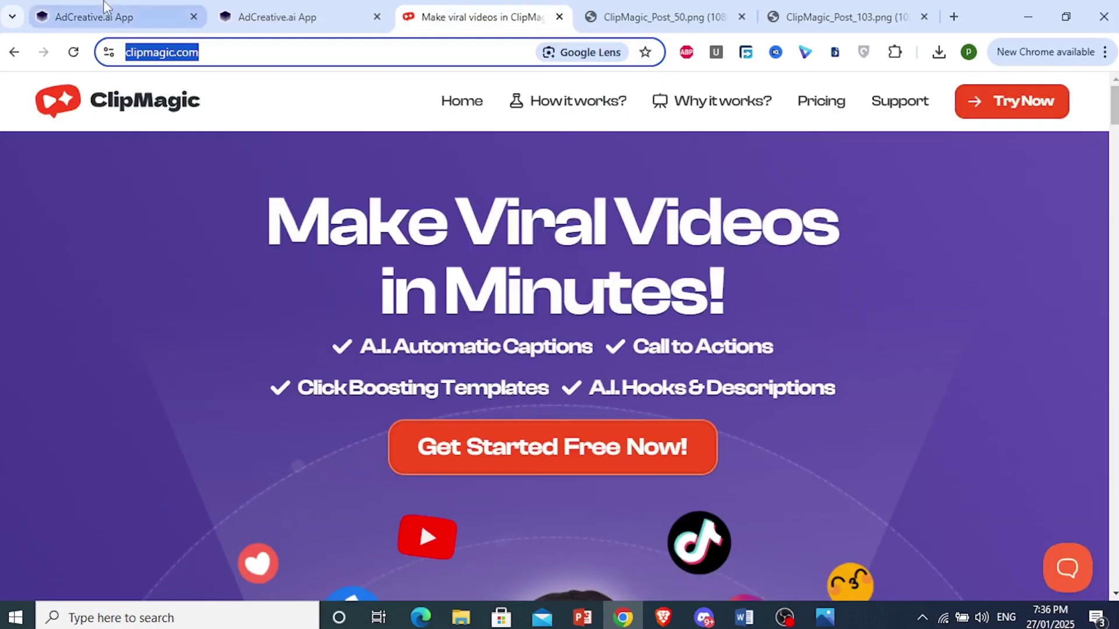
pyautogui.click(93, 17)
pyautogui.scroll(-1, 371, 514)
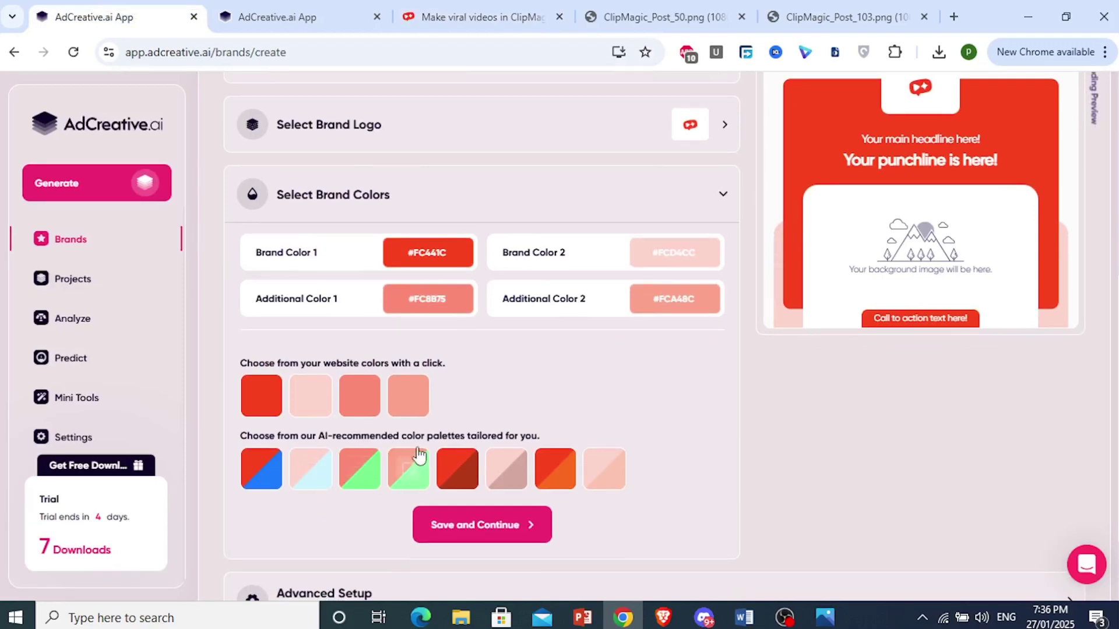
pyautogui.scroll(1, 793, 245)
pyautogui.scroll(-1, 815, 222)
pyautogui.click(496, 540)
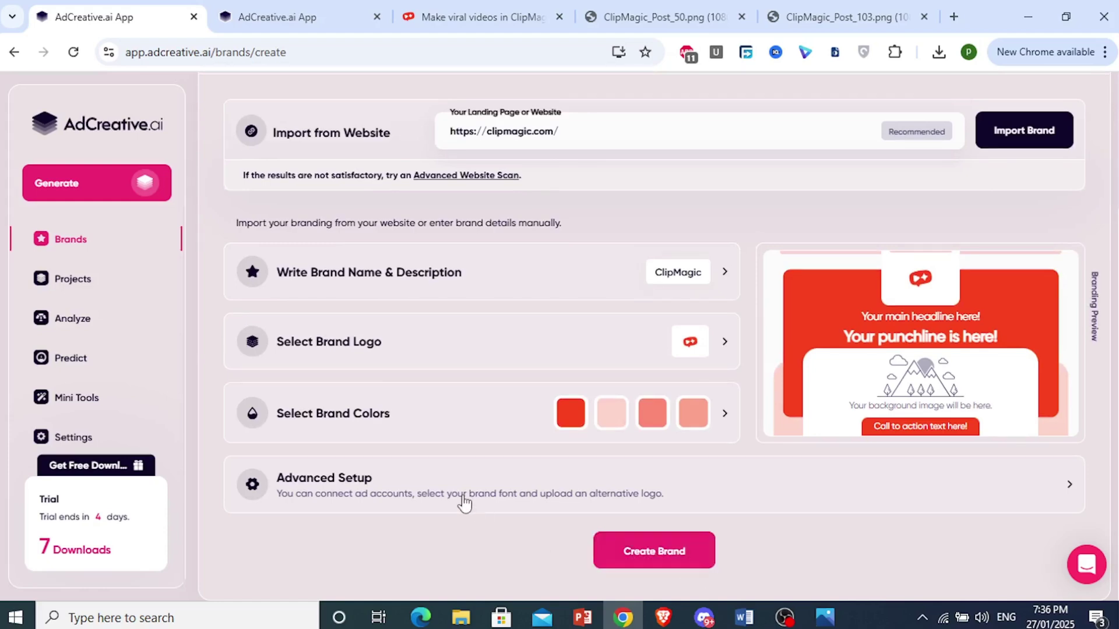
# - Review the advanced font, alternative logo and ad account options, and create the brand with the default font
pyautogui.click(433, 497)
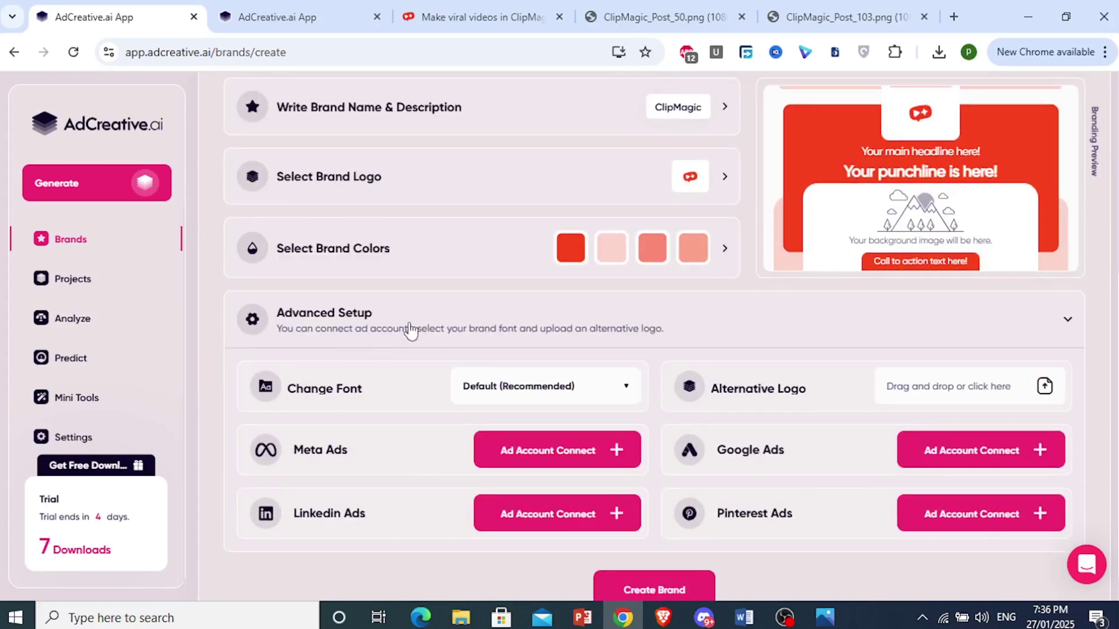
pyautogui.scroll(-1, 680, 467)
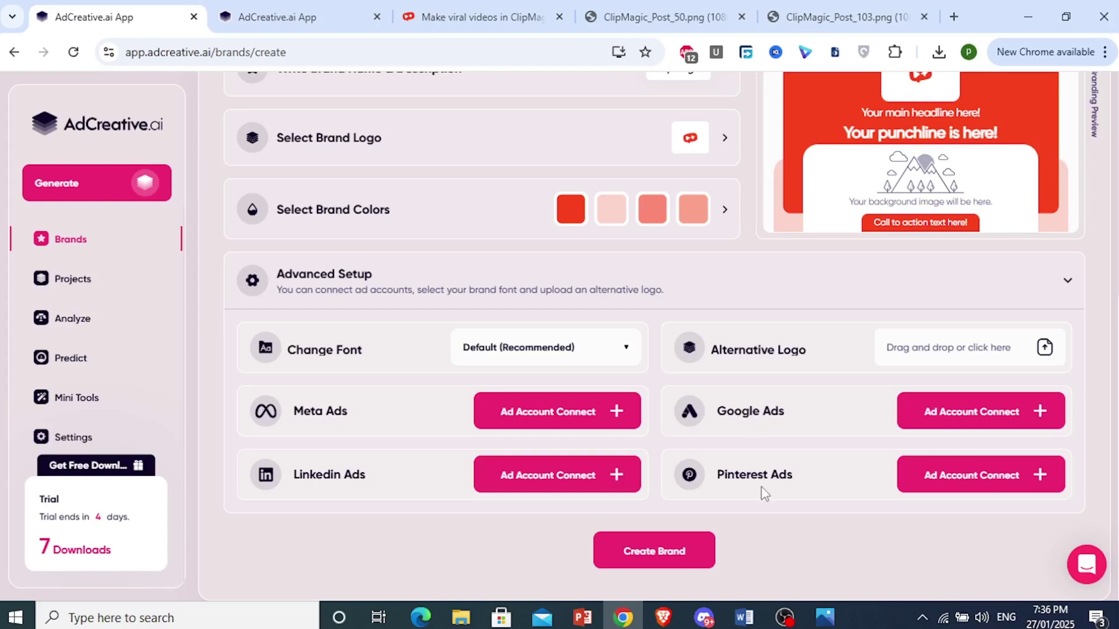
pyautogui.click(654, 561)
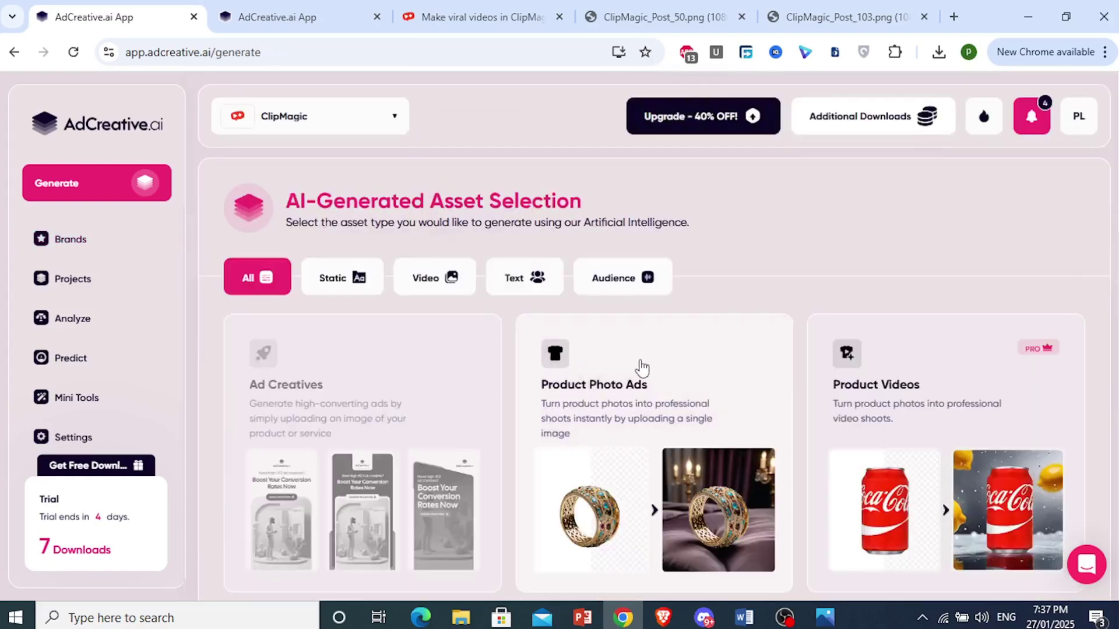
# - Look through the AI-generated asset types, from ad creatives and product photos to stock images, texts and videos
pyautogui.scroll(-3, 506, 408)
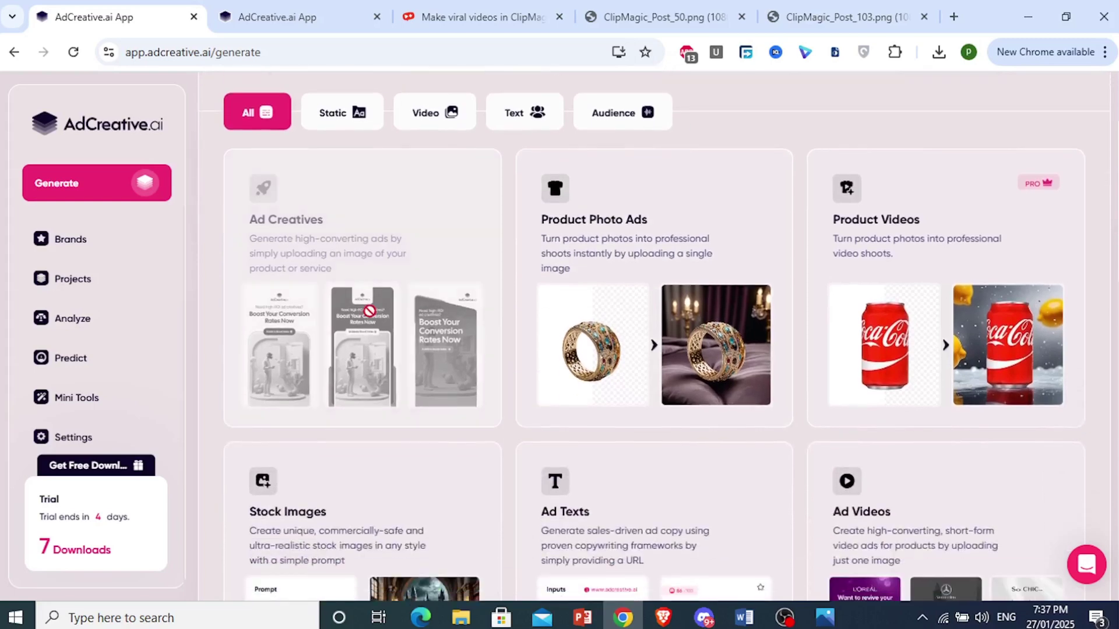
pyautogui.scroll(-1, 367, 291)
pyautogui.scroll(3, 358, 274)
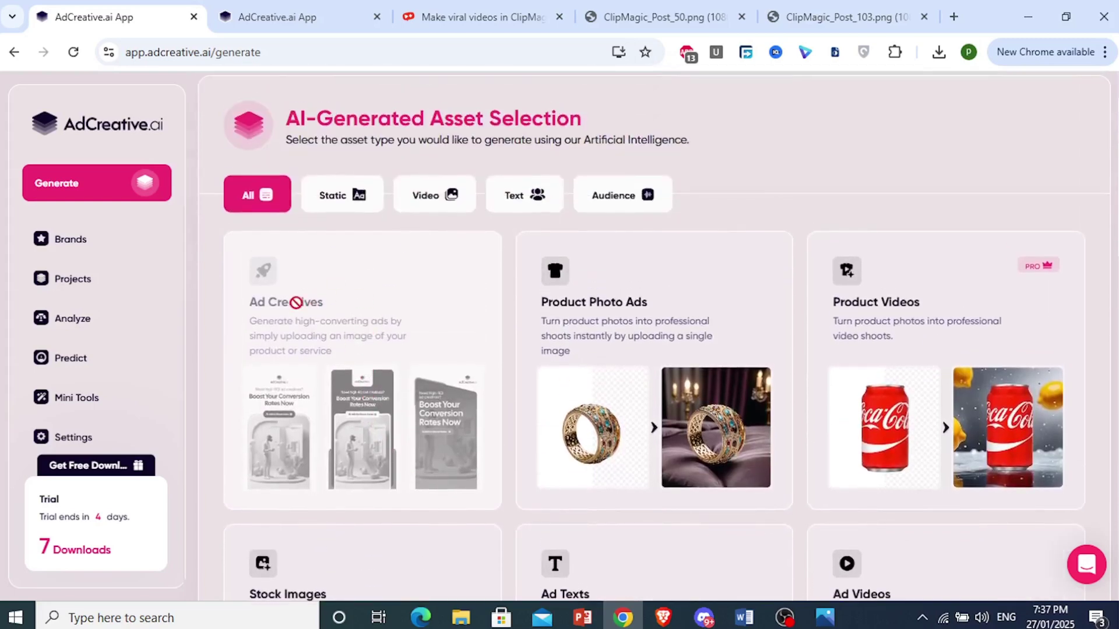
pyautogui.scroll(-1, 357, 327)
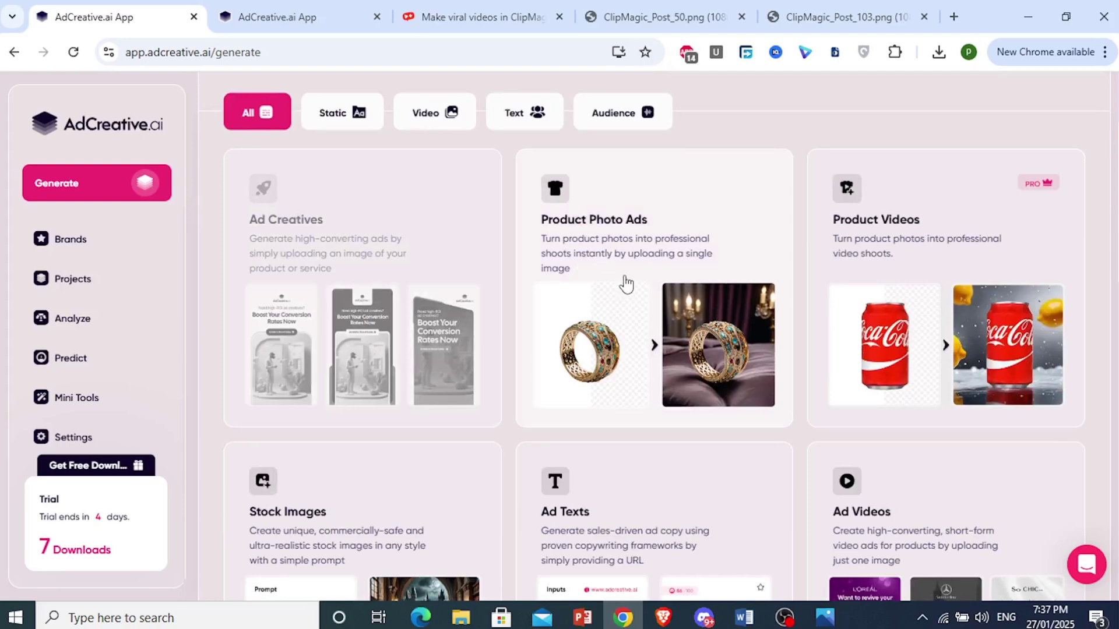
pyautogui.scroll(-2, 626, 285)
pyautogui.scroll(2, 944, 192)
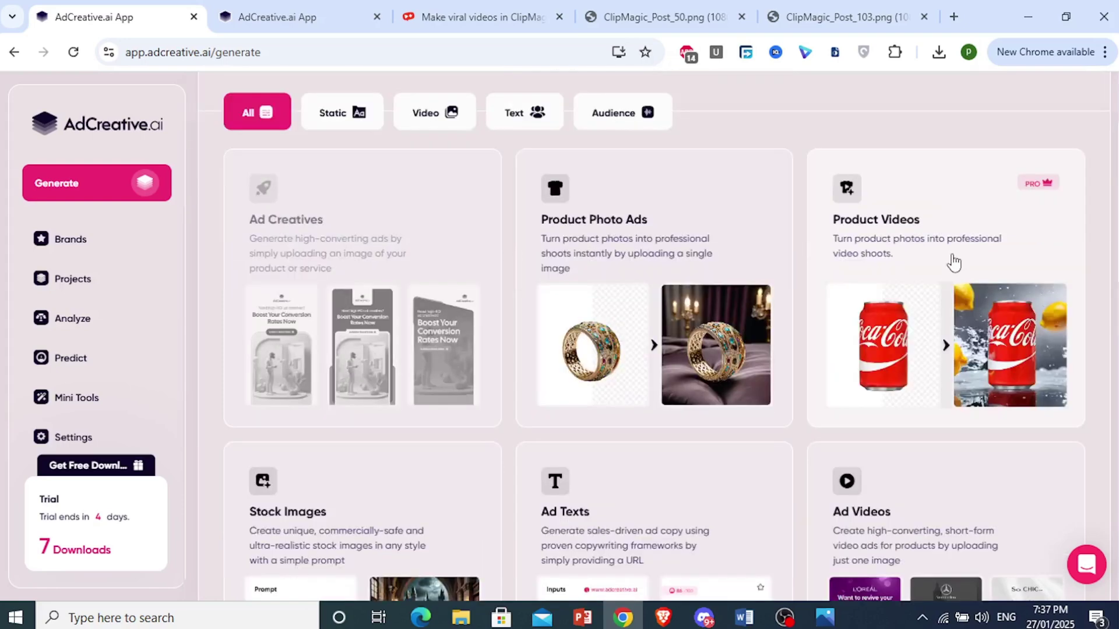
pyautogui.scroll(-1, 920, 185)
pyautogui.scroll(-2, 920, 186)
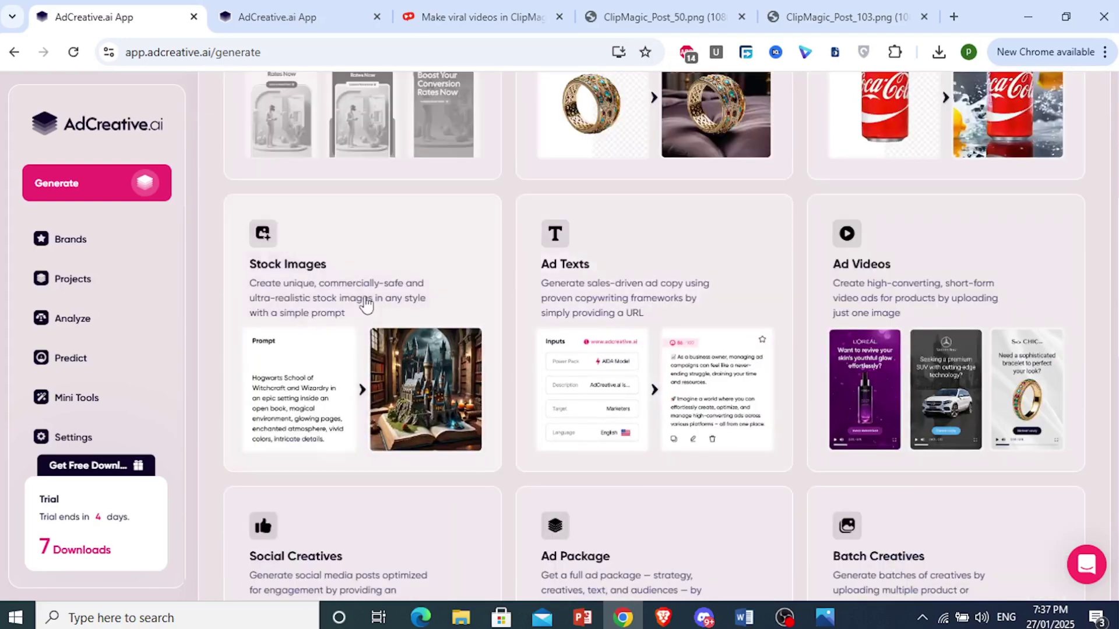
pyautogui.scroll(-3, 944, 280)
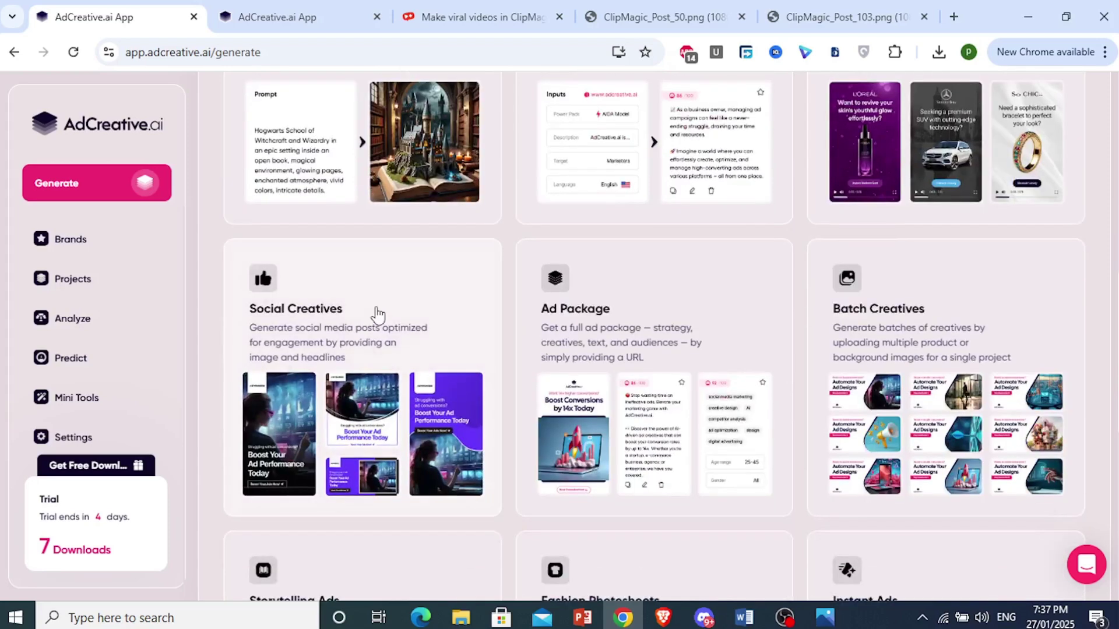
# - Choose Social Creatives as the asset type to generate and go to its creative size options
pyautogui.scroll(-1, 395, 360)
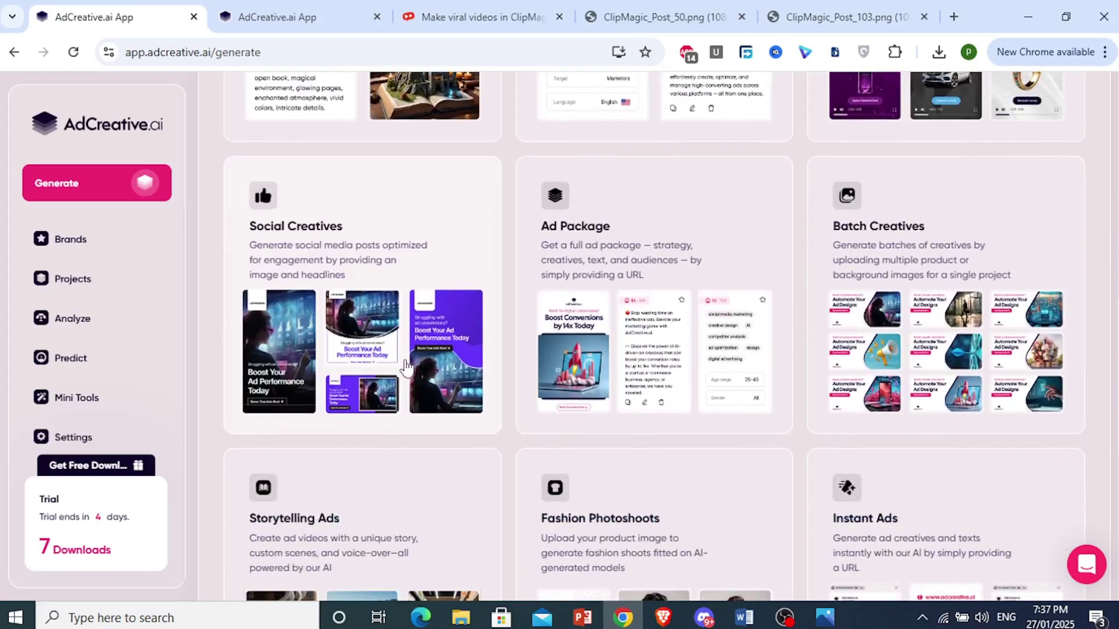
pyautogui.scroll(-1, 397, 303)
pyautogui.click(390, 308)
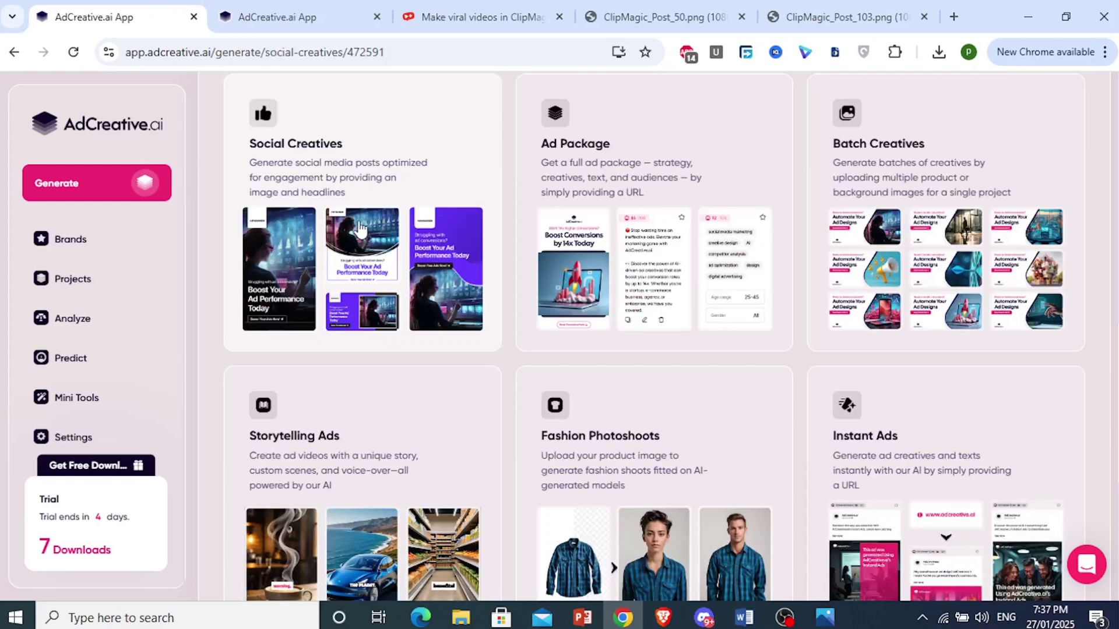
pyautogui.scroll(-2, 379, 312)
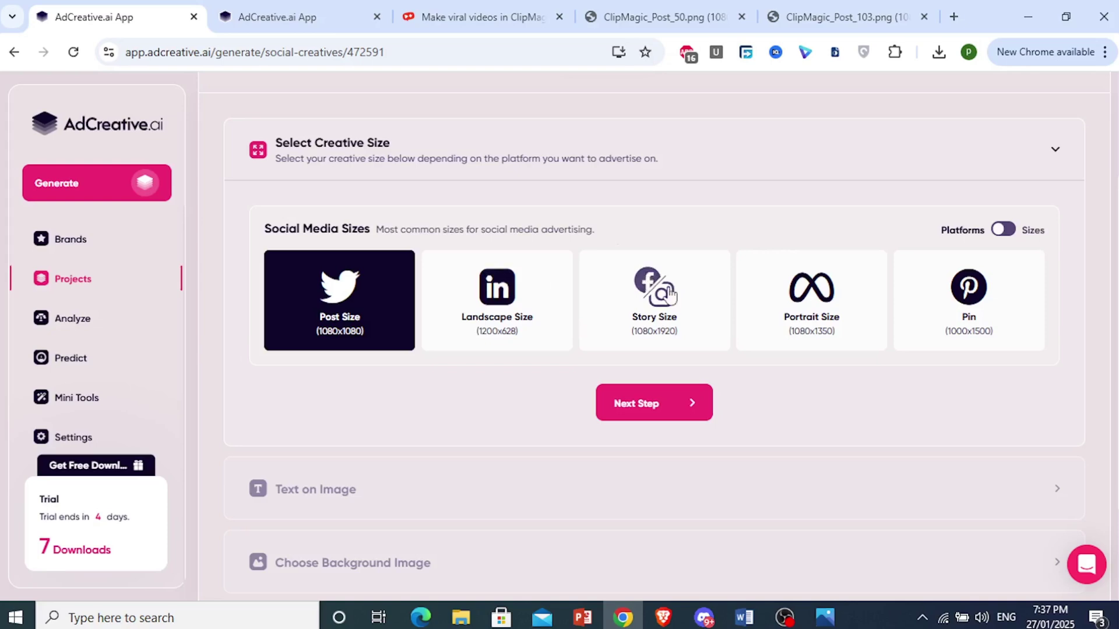
# - Set the creative size to Story Size (1080x1920) and open the AI text generator for the on-image texts
pyautogui.click(648, 303)
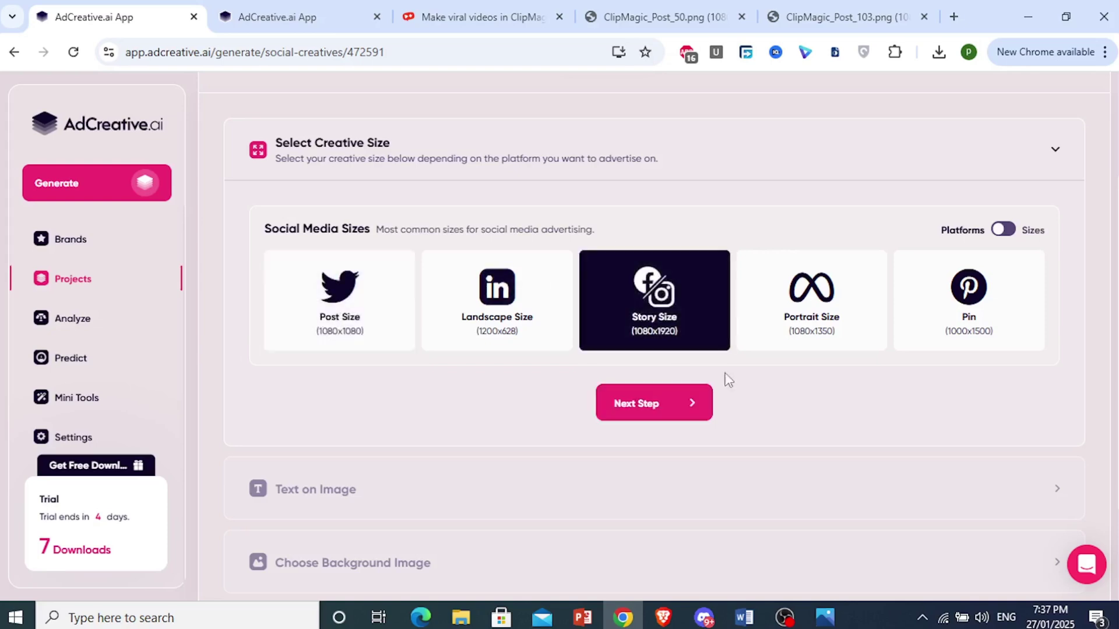
pyautogui.click(684, 411)
pyautogui.scroll(-4, 661, 454)
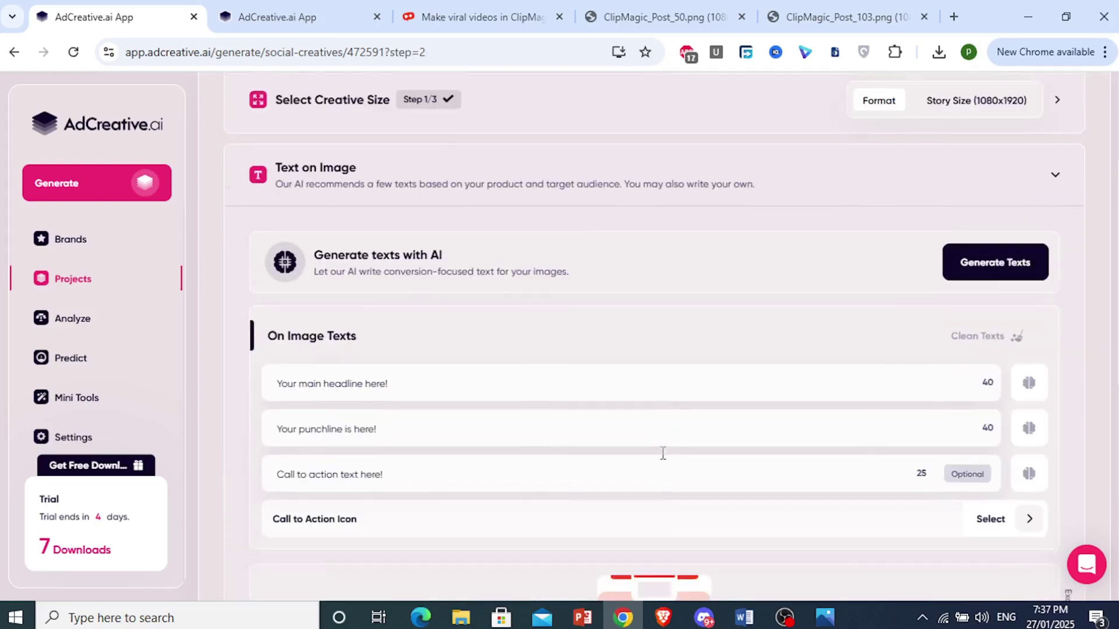
pyautogui.scroll(2, 571, 276)
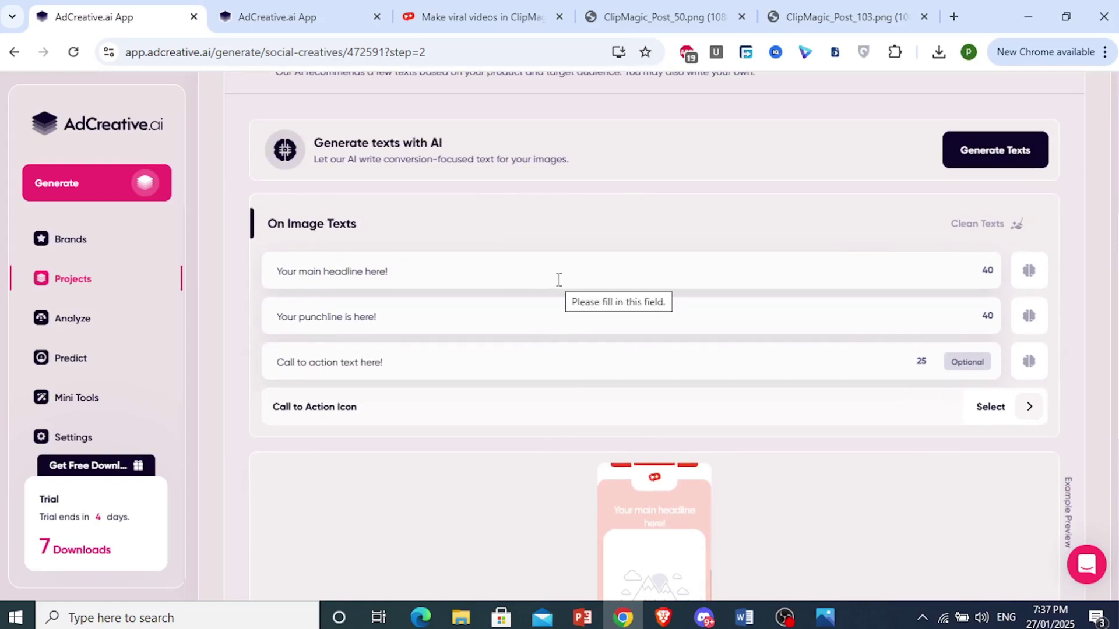
pyautogui.click(997, 151)
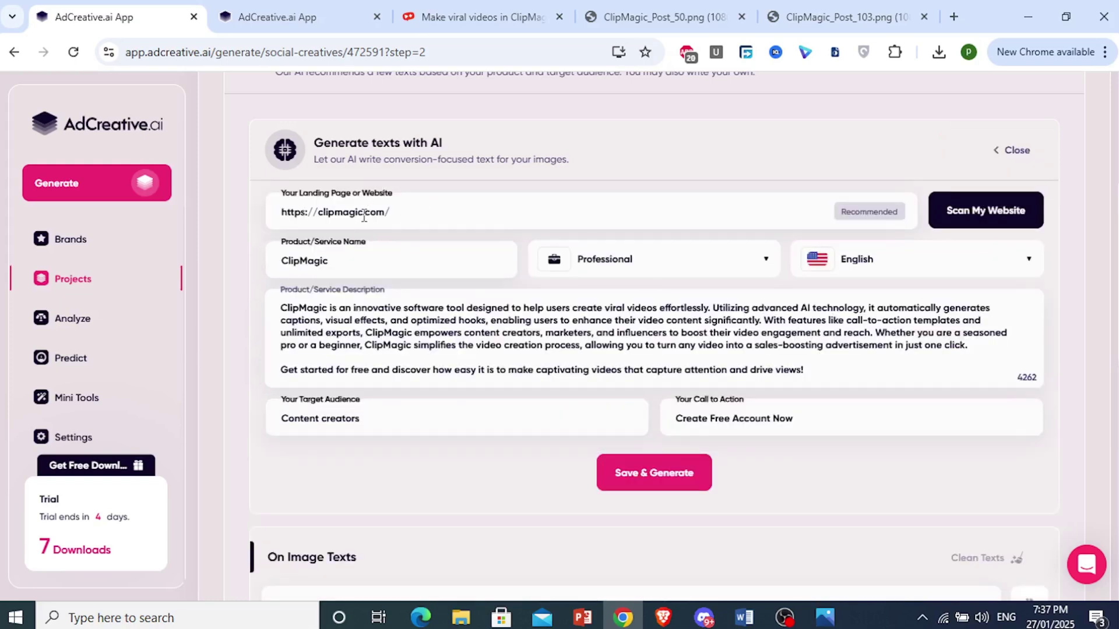
# - Look through the available tones and languages for the AI texts, keeping Professional and English
pyautogui.click(670, 269)
pyautogui.scroll(-5, 635, 417)
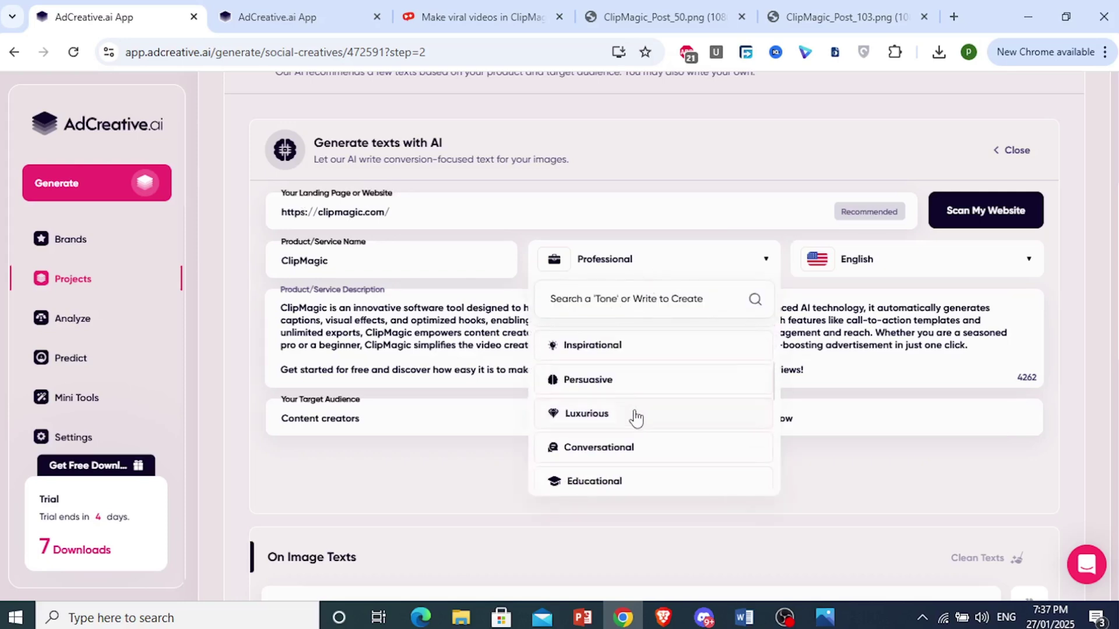
pyautogui.scroll(-3, 639, 424)
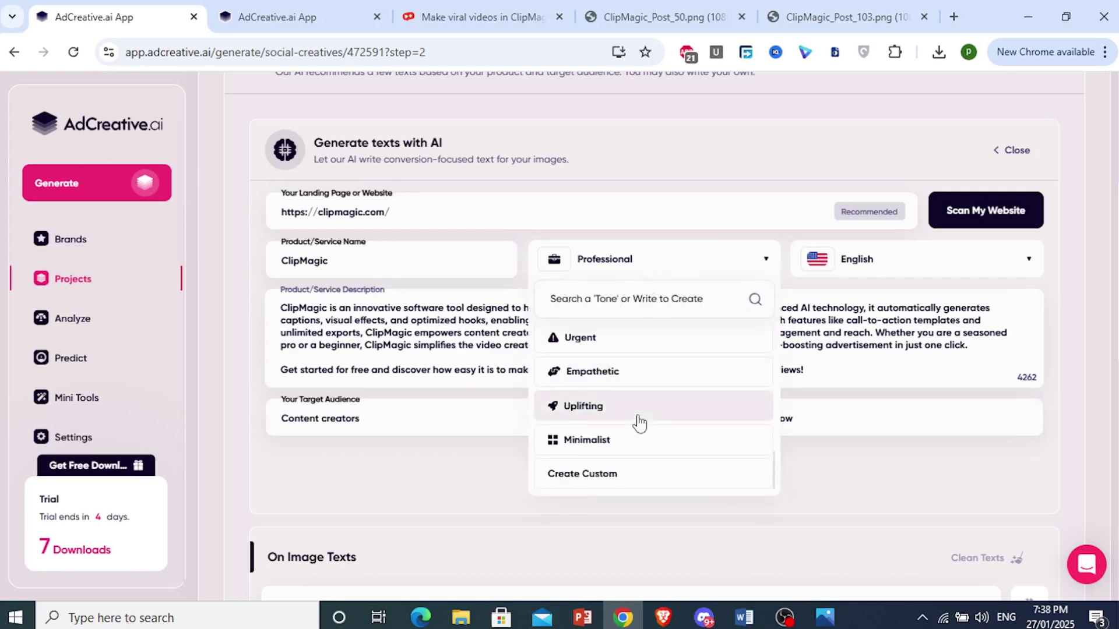
pyautogui.scroll(2, 639, 424)
pyautogui.scroll(-2, 635, 474)
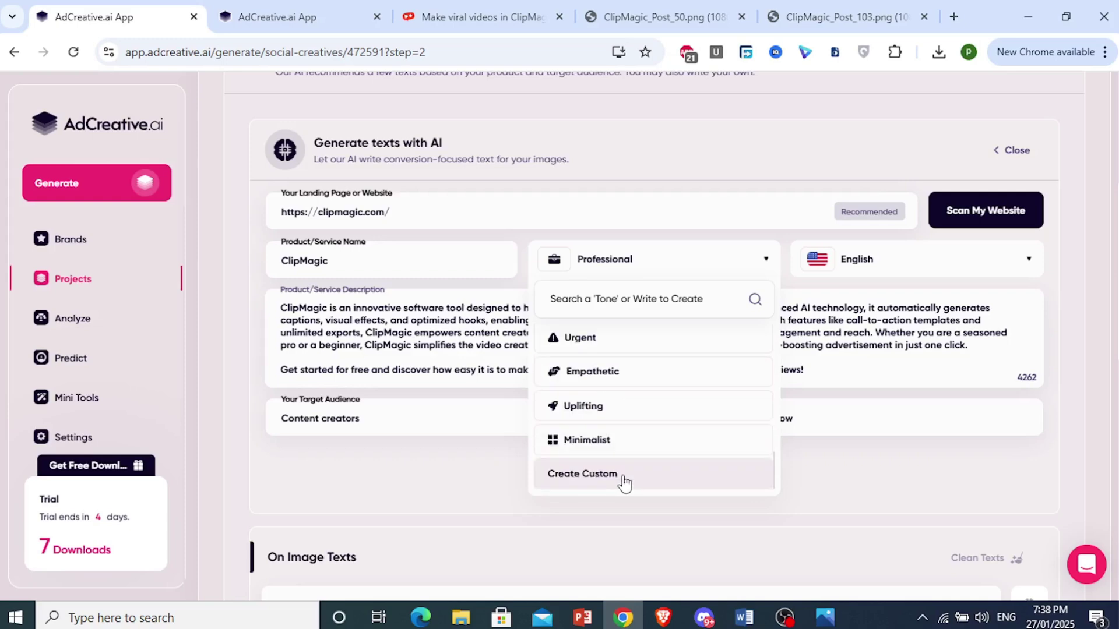
pyautogui.scroll(2, 622, 482)
pyautogui.scroll(6, 625, 470)
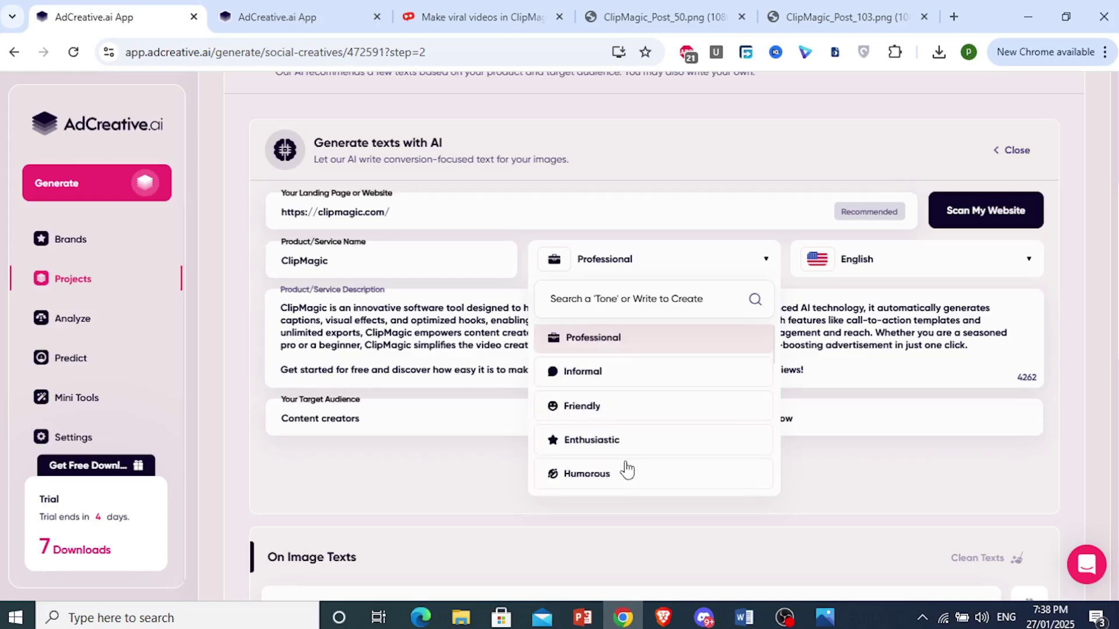
pyautogui.scroll(3, 632, 437)
pyautogui.click(644, 505)
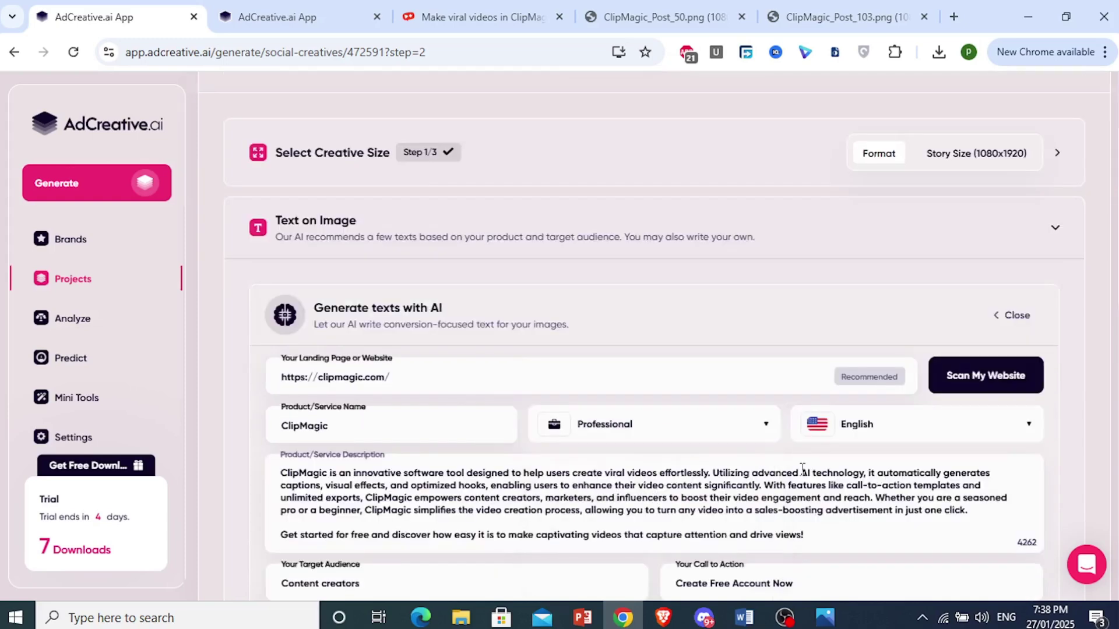
pyautogui.scroll(-3, 866, 435)
pyautogui.click(862, 274)
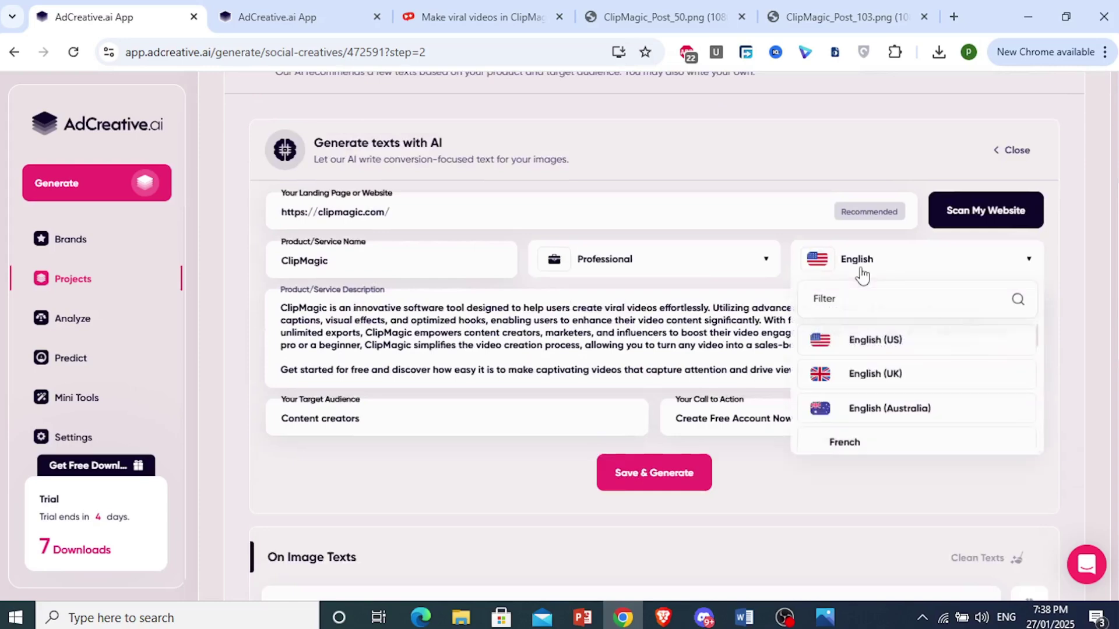
pyautogui.scroll(-5, 874, 358)
pyautogui.click(870, 267)
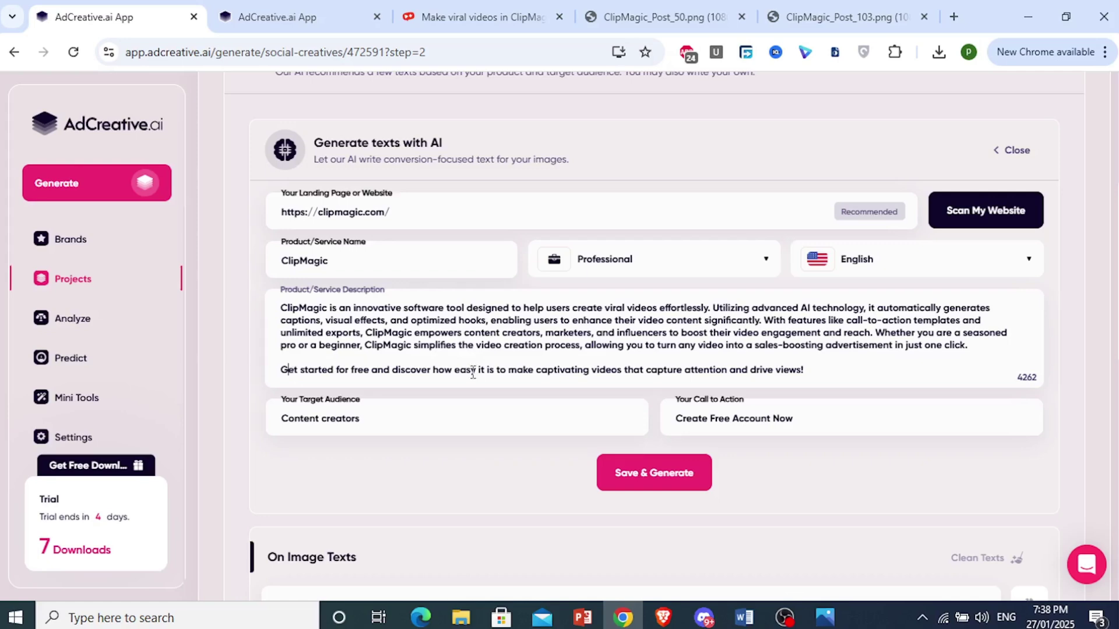
# - Check the product description, target audience and call to action, and save them to generate the on-image texts
pyautogui.moveTo(473, 373); pyautogui.dragTo(804, 367)
pyautogui.click(804, 368)
pyautogui.moveTo(396, 422); pyautogui.dragTo(269, 422)
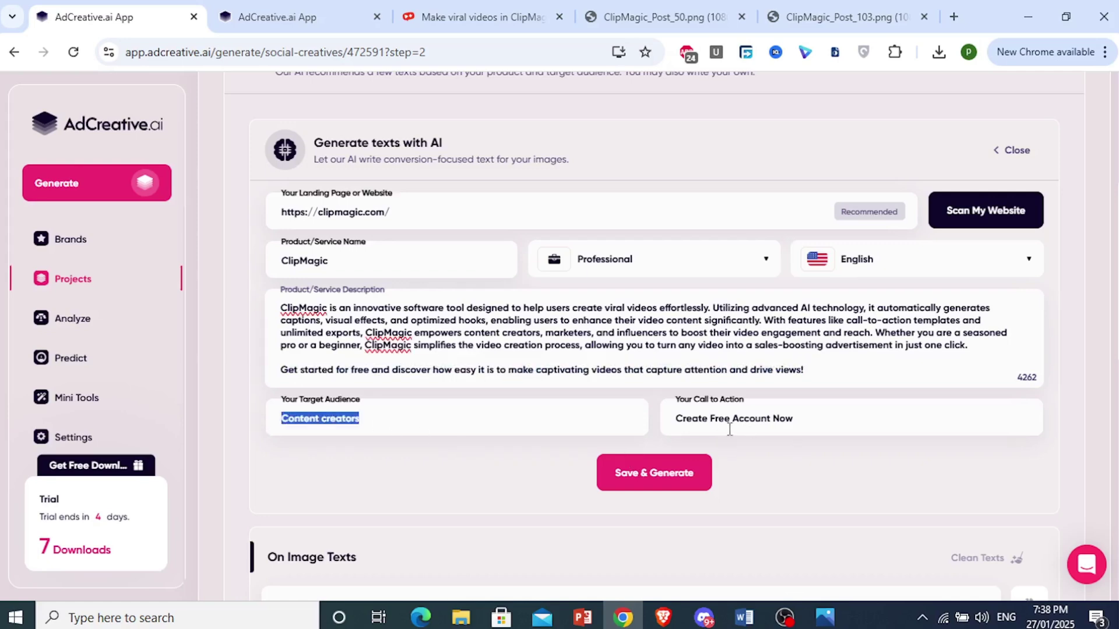
pyautogui.click(712, 420)
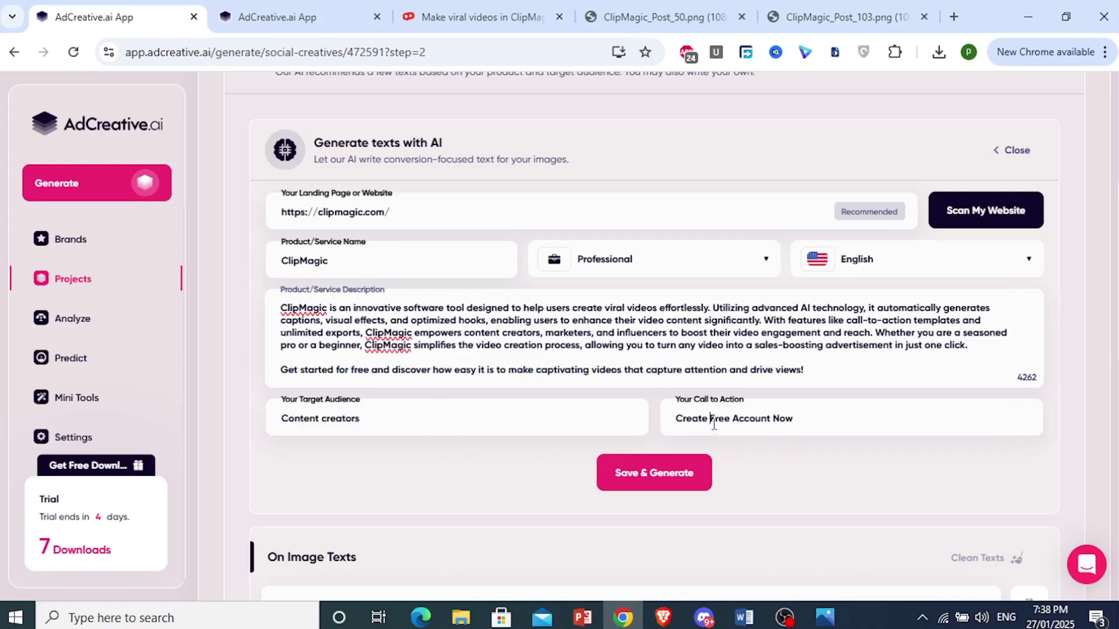
pyautogui.click(644, 481)
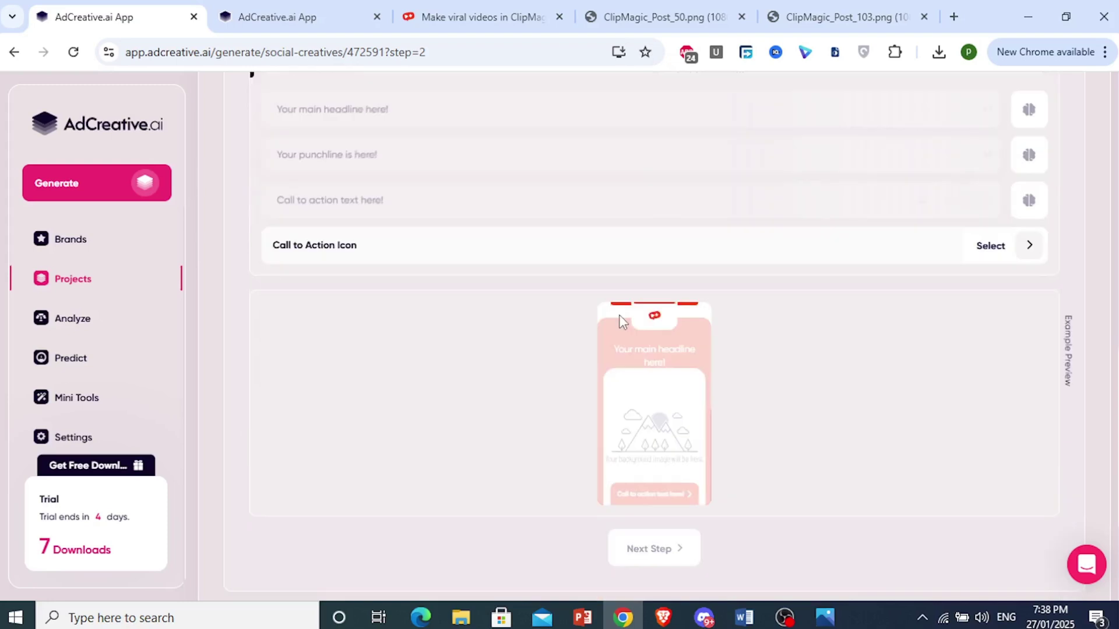
# - Review the generated headline, punchline and call to action, and continue with them to the background image selection
pyautogui.scroll(1, 371, 270)
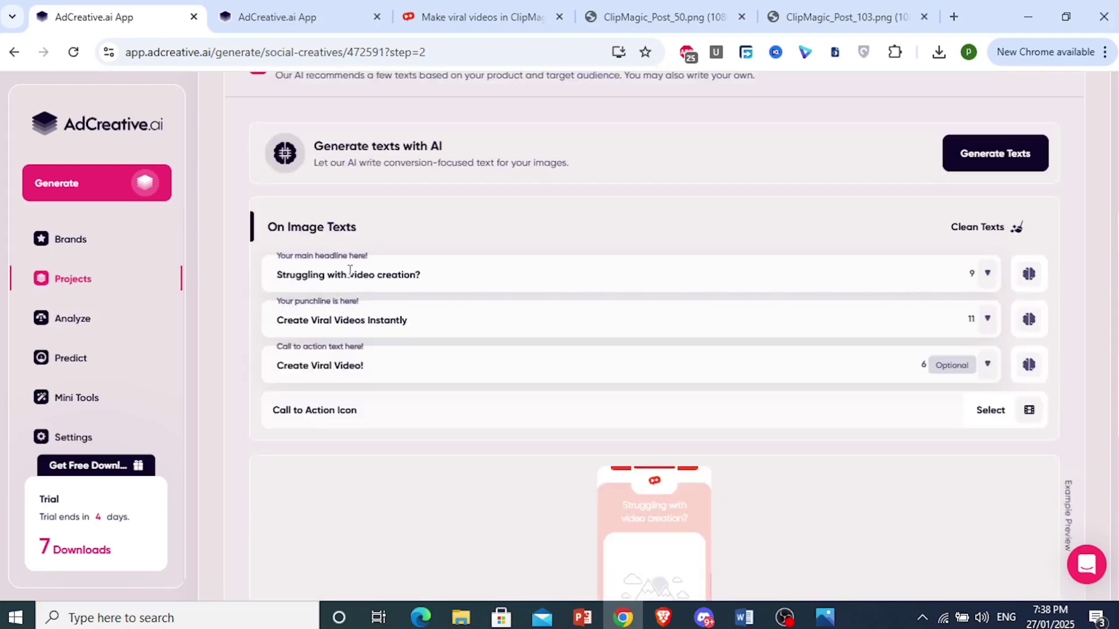
pyautogui.scroll(-5, 376, 353)
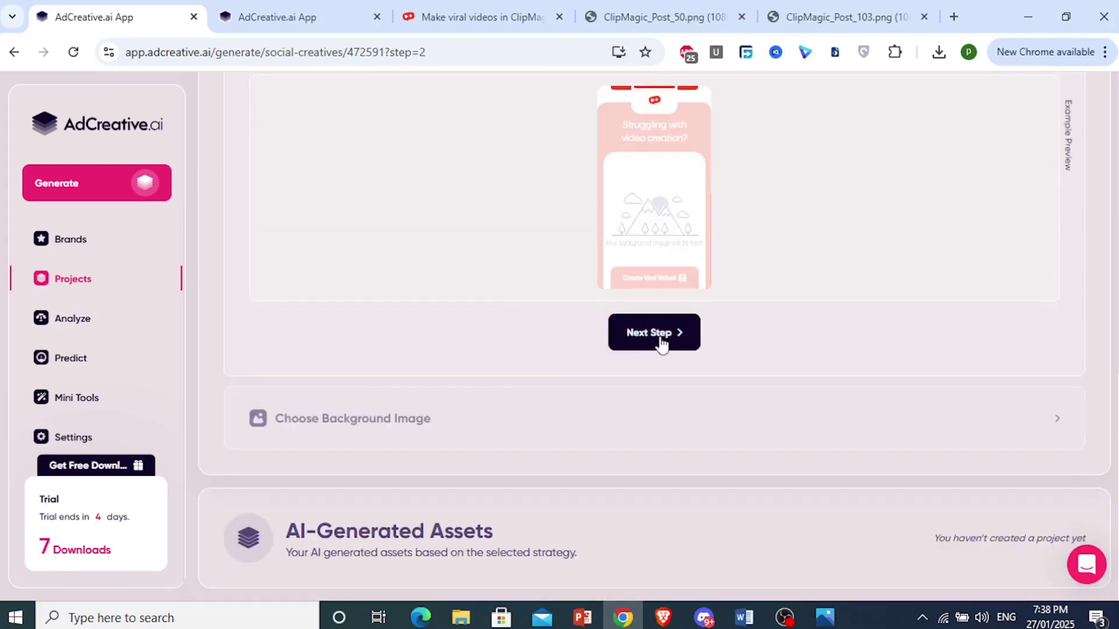
pyautogui.click(662, 338)
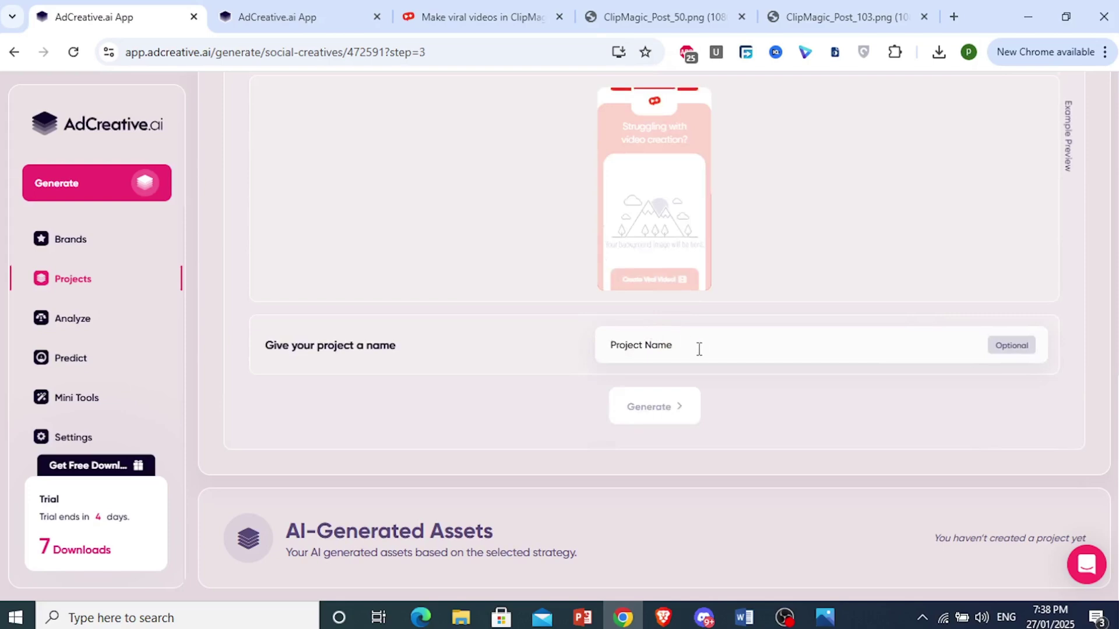
# - Search the stock image database for "video editing" and select the dark laptop photo with an editing timeline as background
pyautogui.scroll(7, 813, 334)
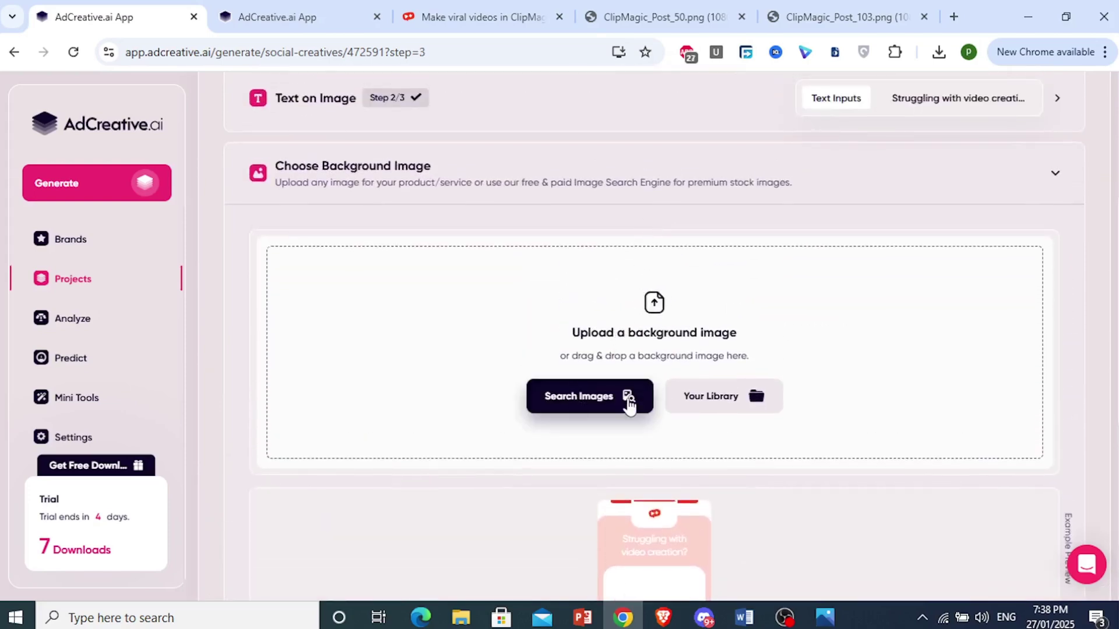
pyautogui.click(591, 404)
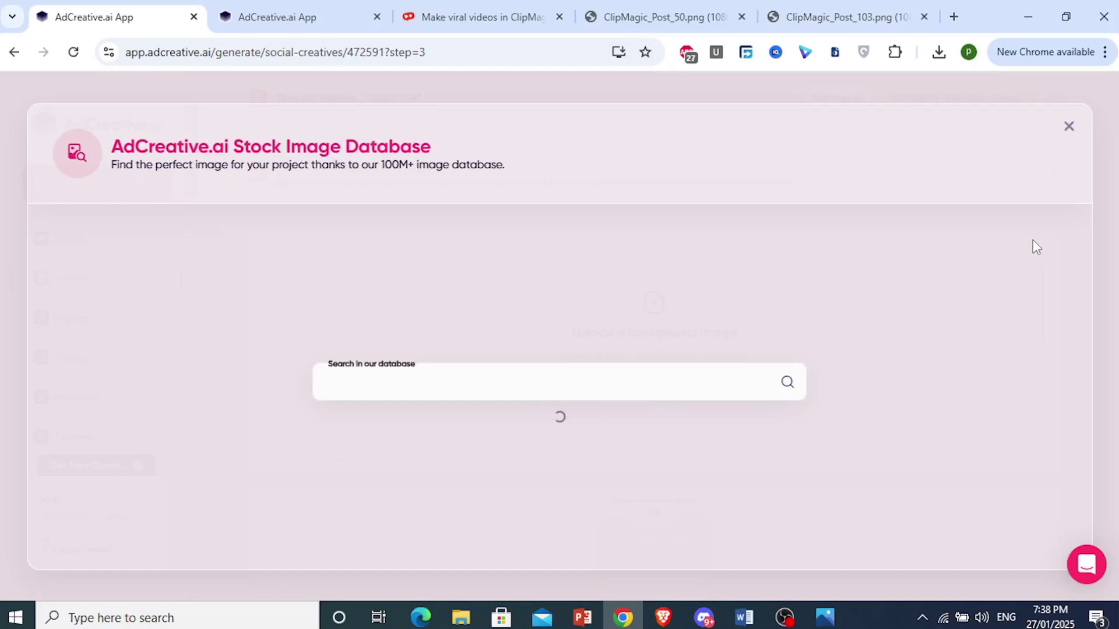
pyautogui.click(1069, 126)
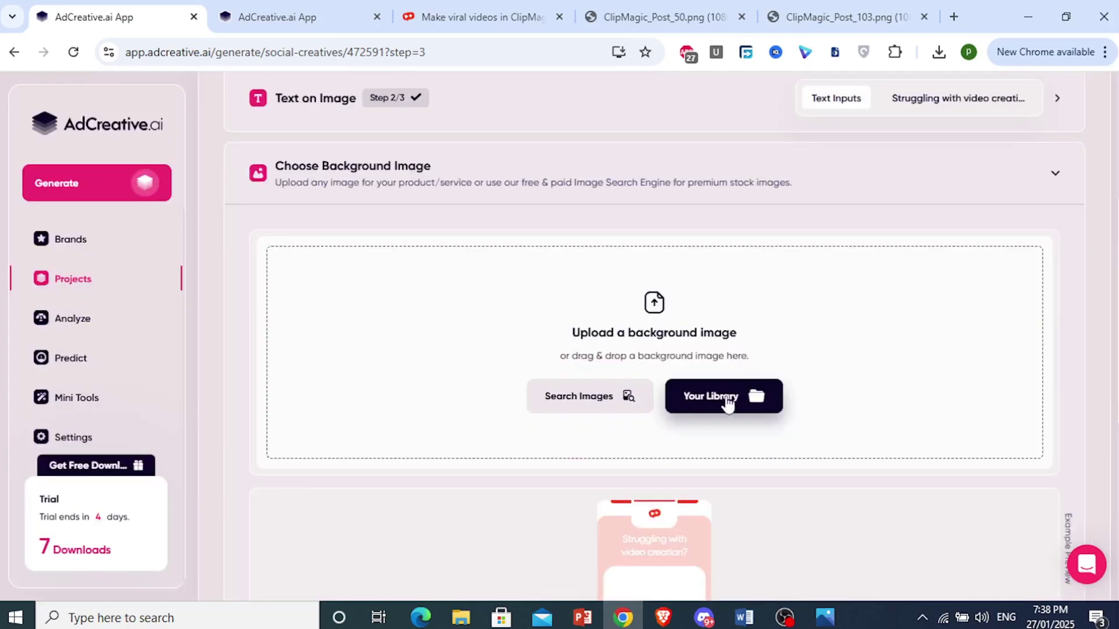
pyautogui.click(593, 408)
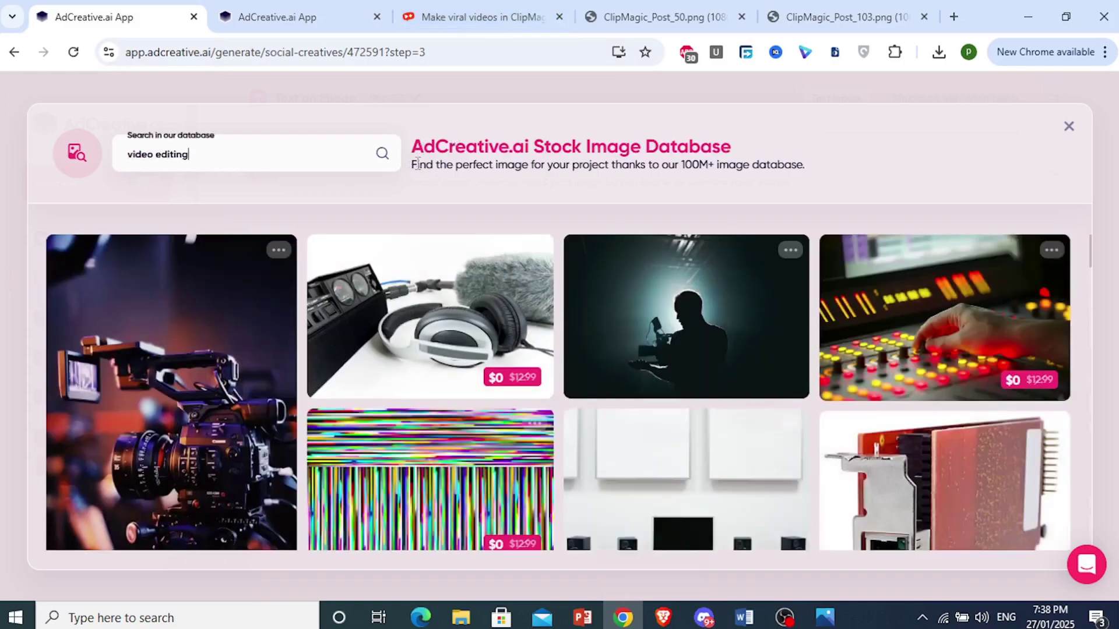
pyautogui.scroll(-5, 558, 363)
pyautogui.scroll(-6, 558, 371)
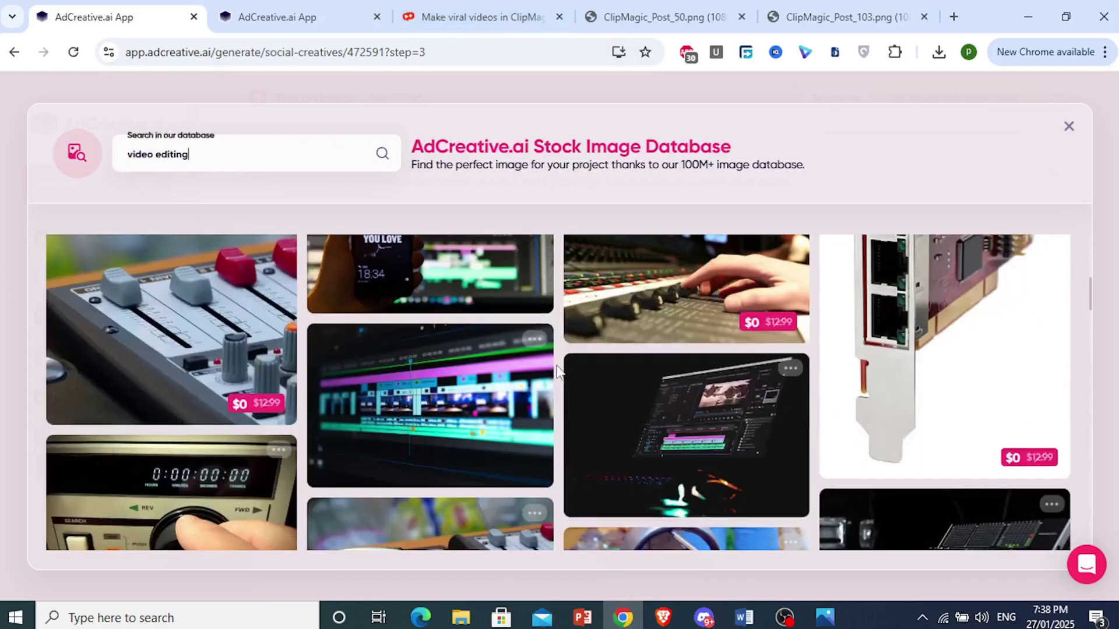
pyautogui.scroll(-8, 557, 367)
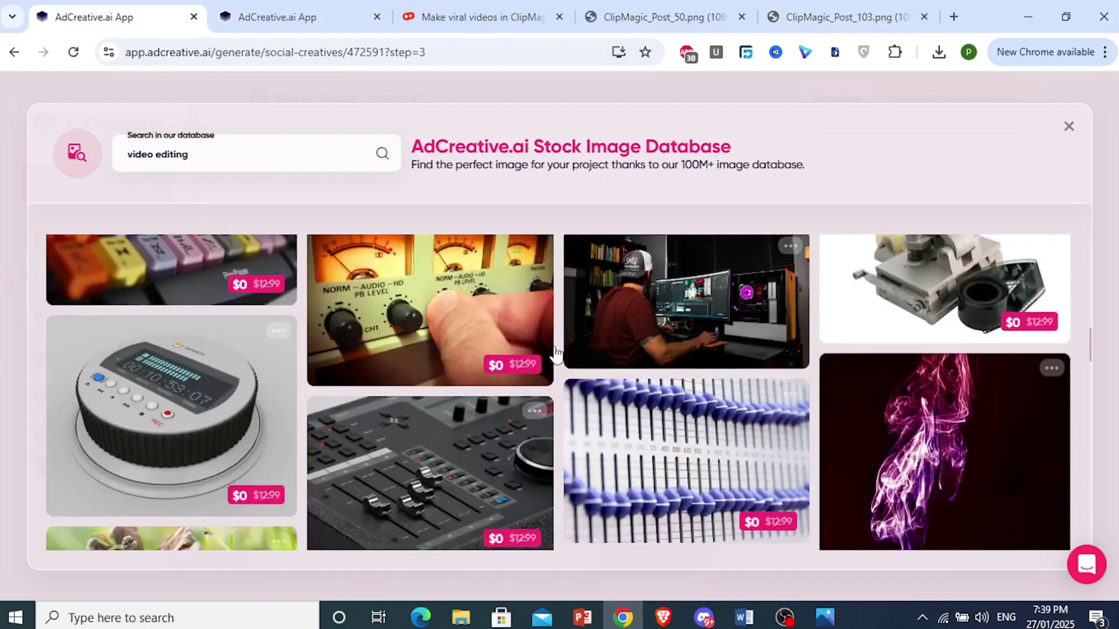
pyautogui.scroll(-5, 579, 383)
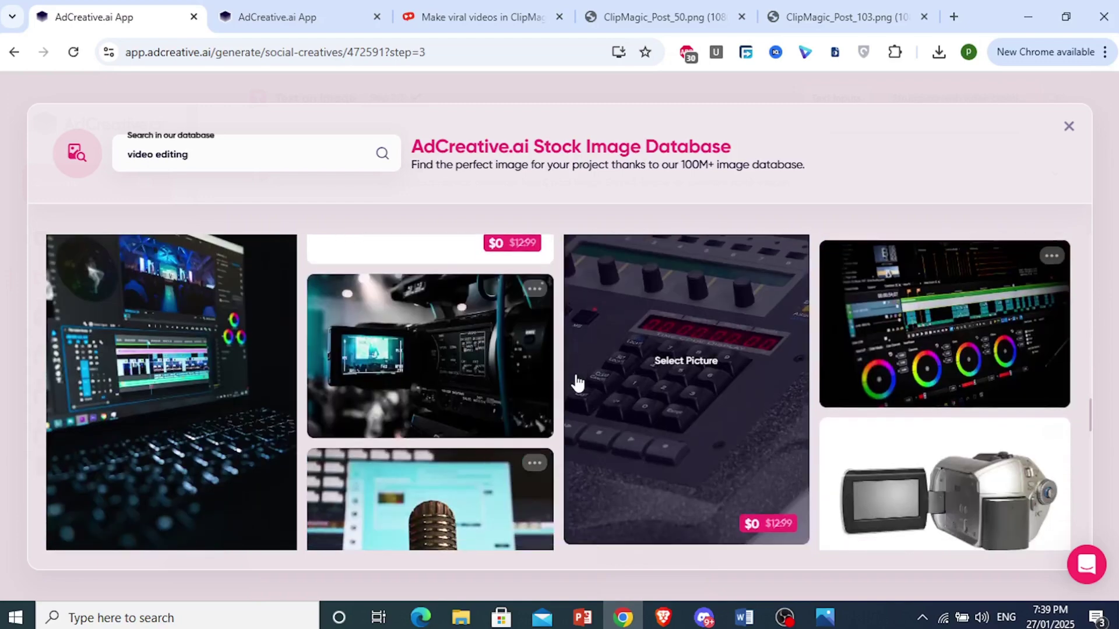
pyautogui.click(223, 347)
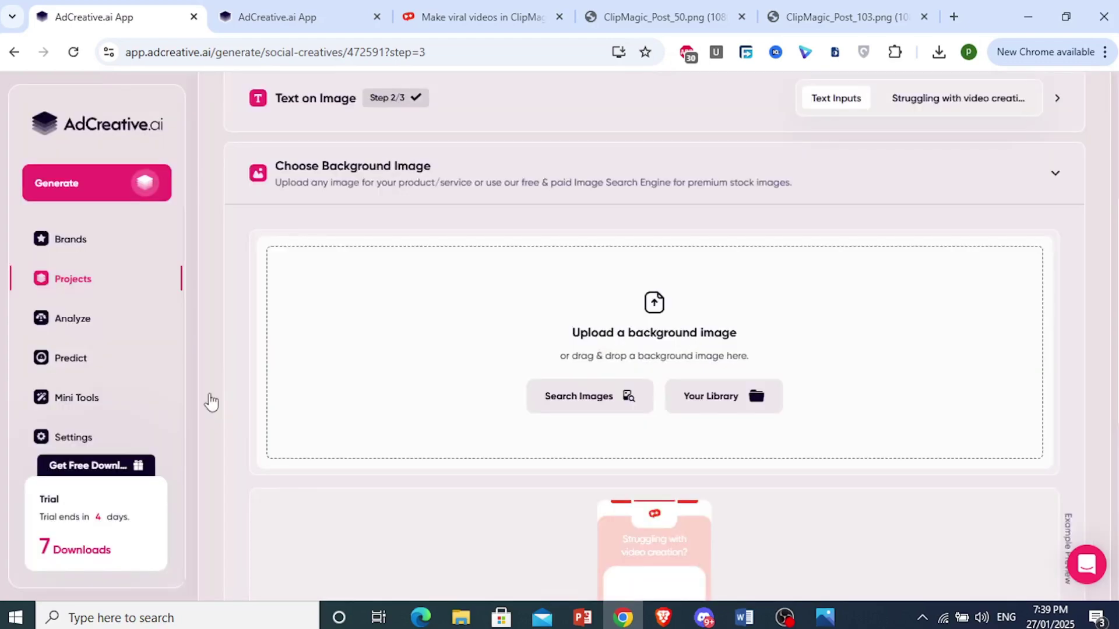
# - Generate the creatives with the chosen background, leaving the optional project name empty
pyautogui.scroll(-4, 585, 344)
pyautogui.scroll(-3, 631, 368)
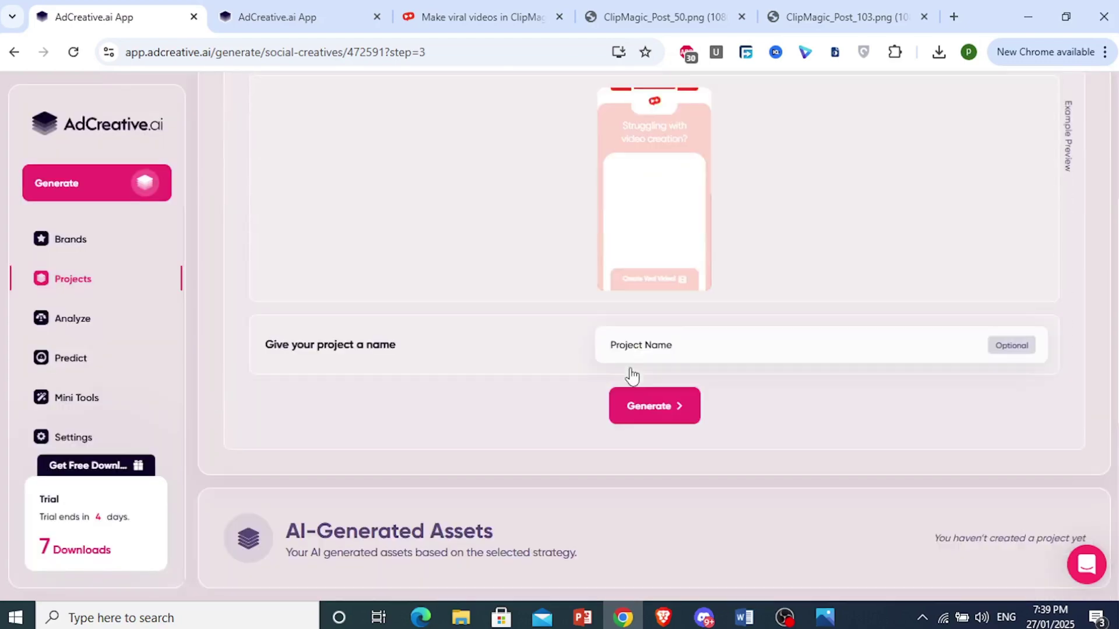
pyautogui.click(658, 410)
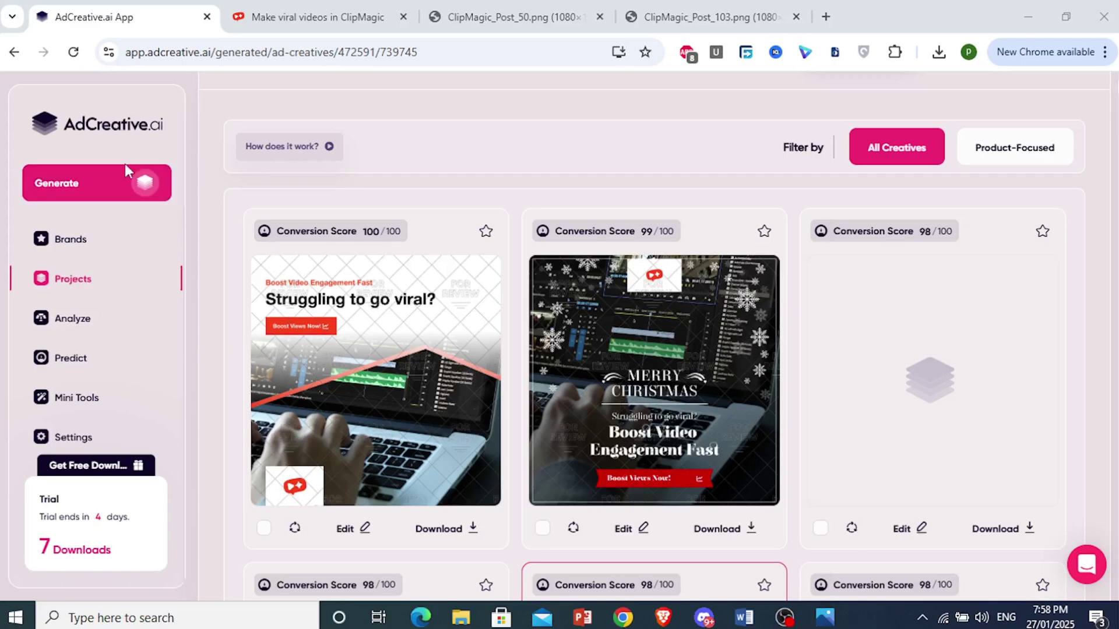
# - Look through the generated ClipMagic creatives, comparing their layouts and conversion scores
pyautogui.scroll(-3, 436, 275)
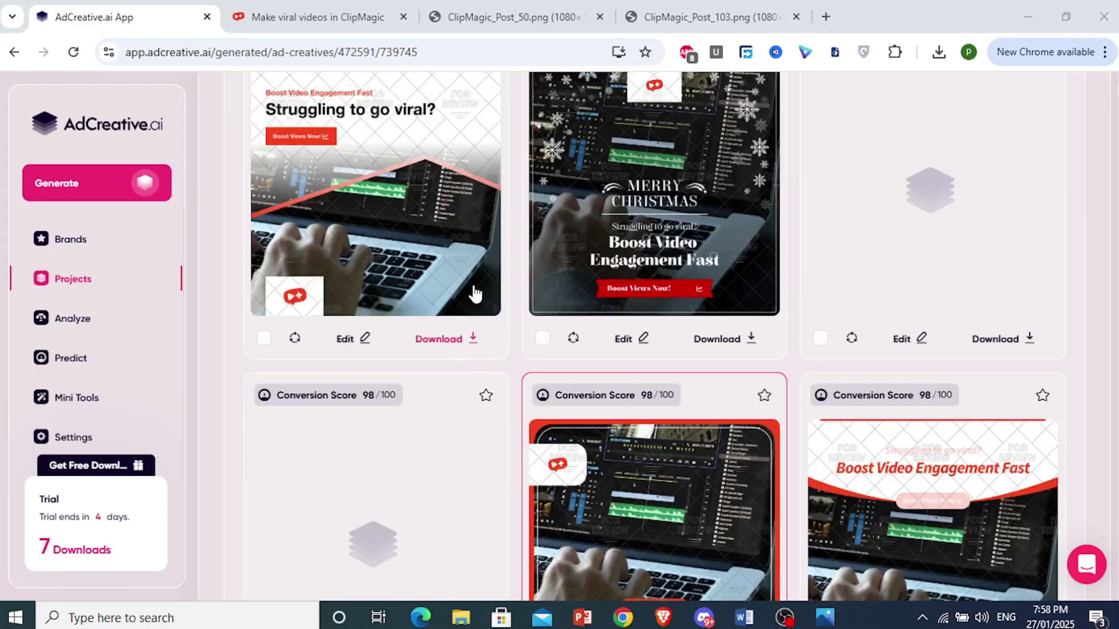
pyautogui.scroll(4, 440, 294)
pyautogui.scroll(-1, 337, 384)
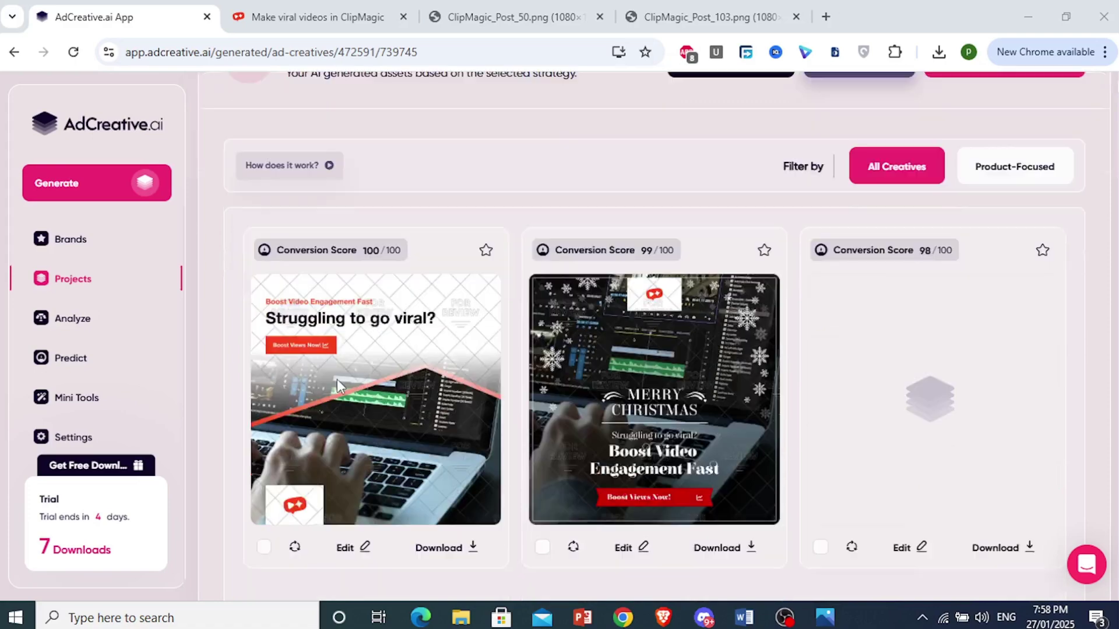
pyautogui.scroll(-10, 336, 381)
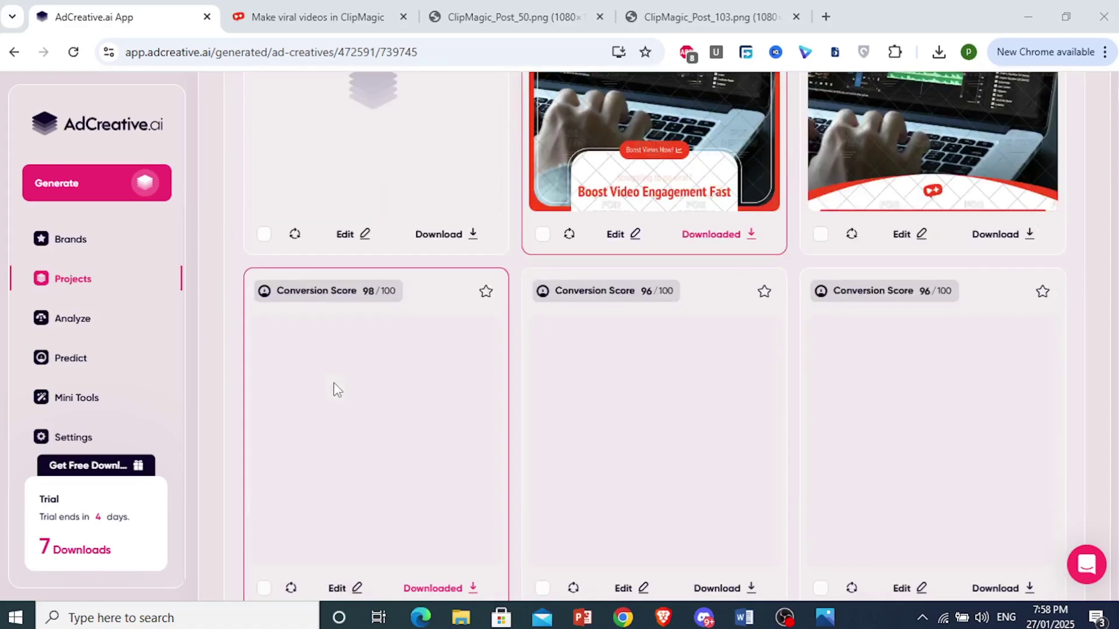
pyautogui.scroll(-4, 333, 382)
pyautogui.scroll(-4, 573, 329)
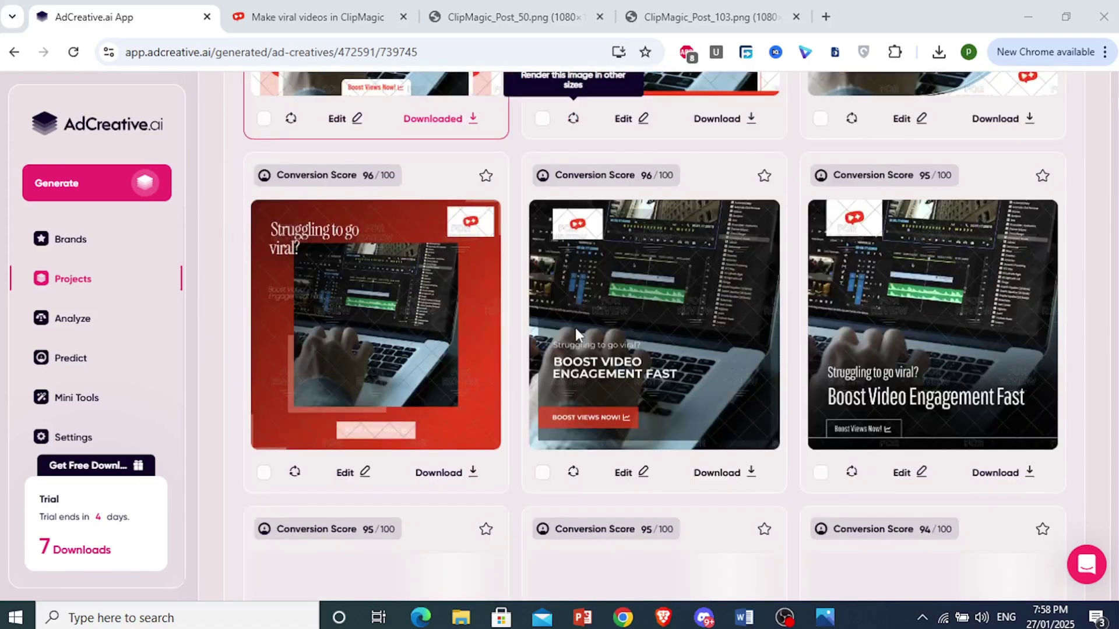
pyautogui.scroll(-6, 576, 327)
pyautogui.scroll(-1, 579, 335)
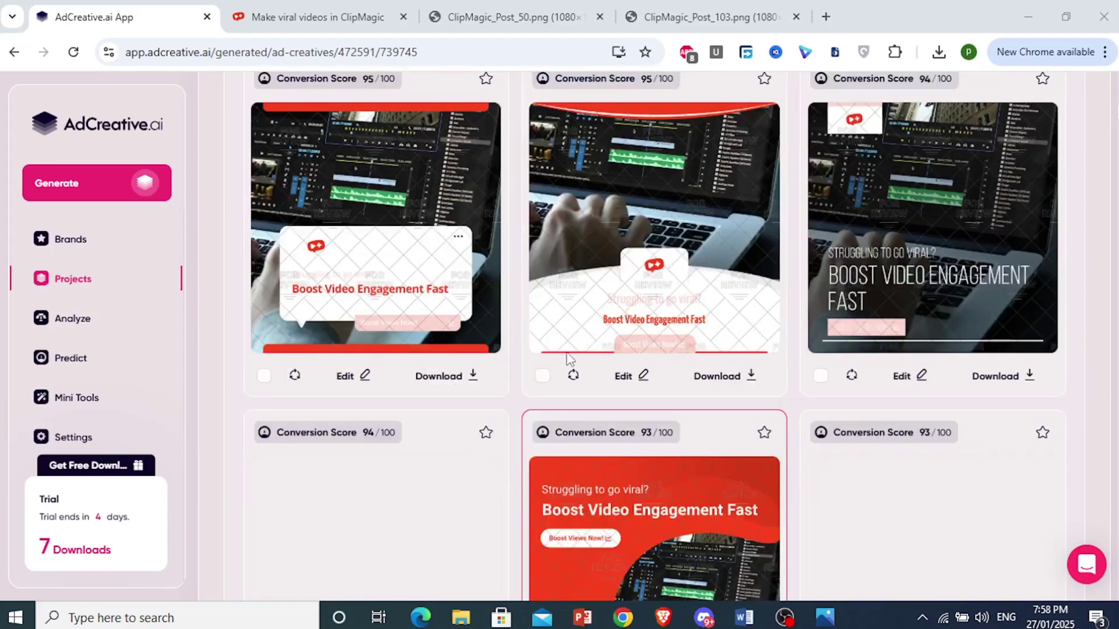
pyautogui.scroll(-1, 570, 378)
pyautogui.scroll(-3, 857, 356)
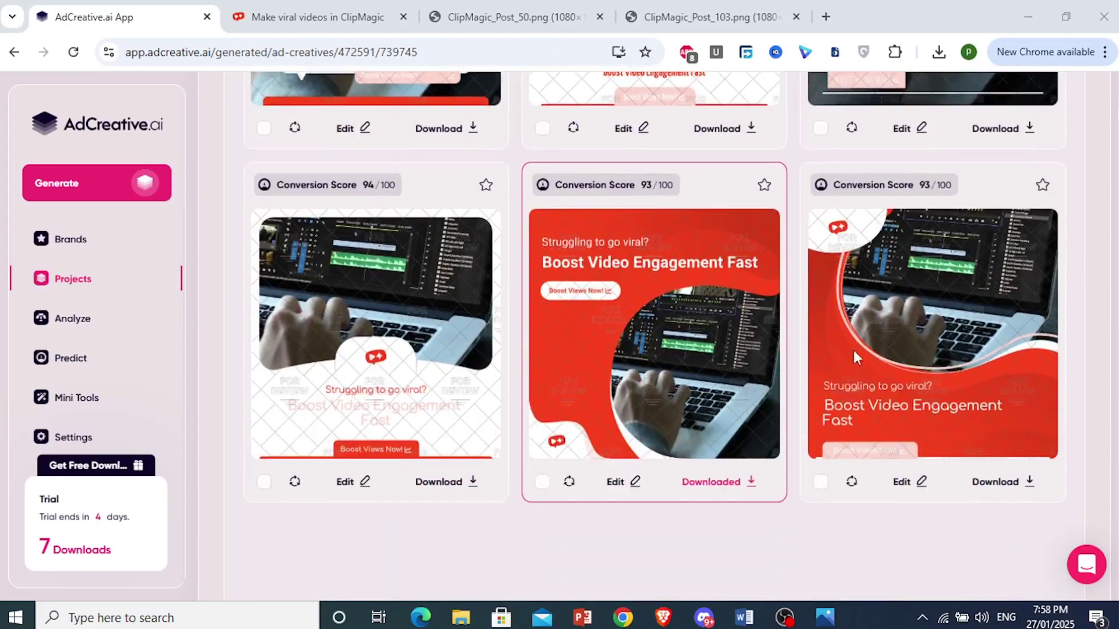
pyautogui.scroll(1, 1002, 466)
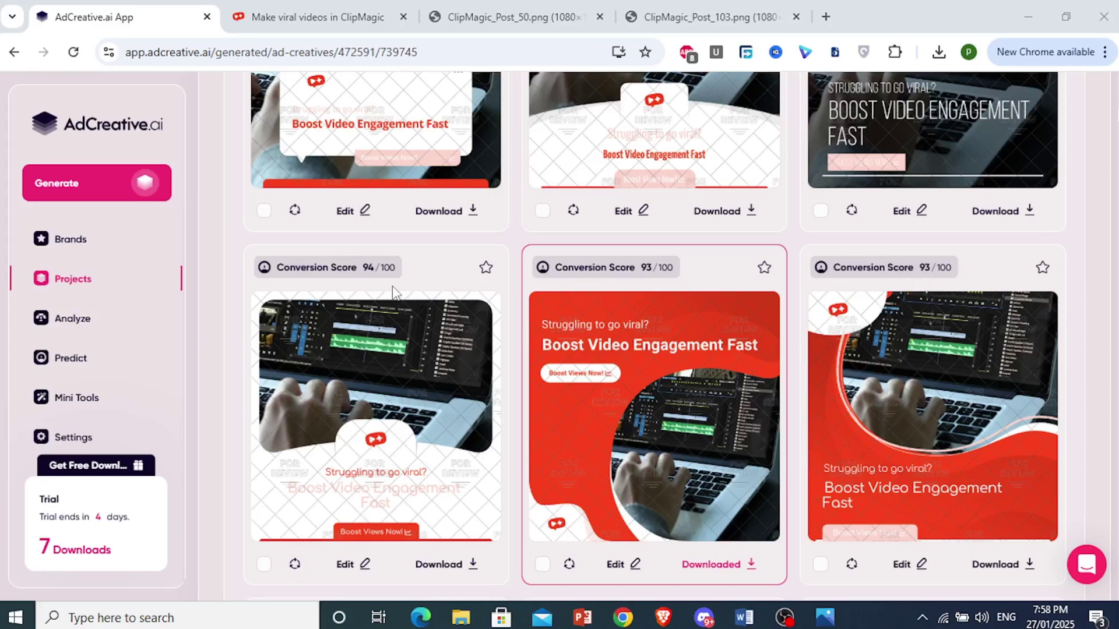
pyautogui.scroll(-6, 393, 291)
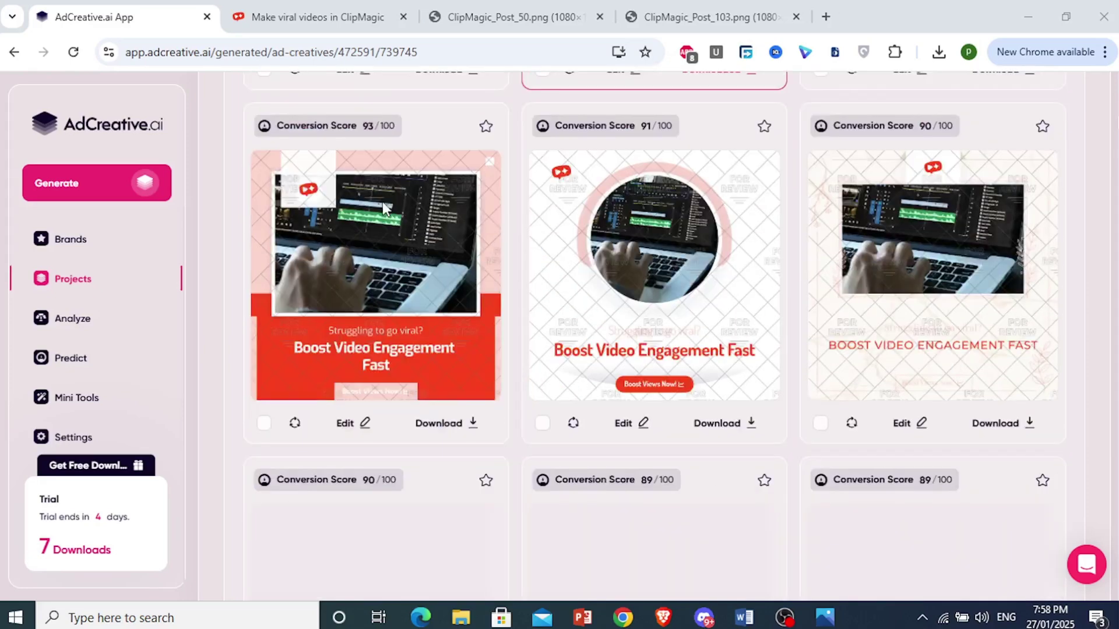
# - Return to the creative with conversion score 100 and display its editing options
pyautogui.scroll(5, 382, 202)
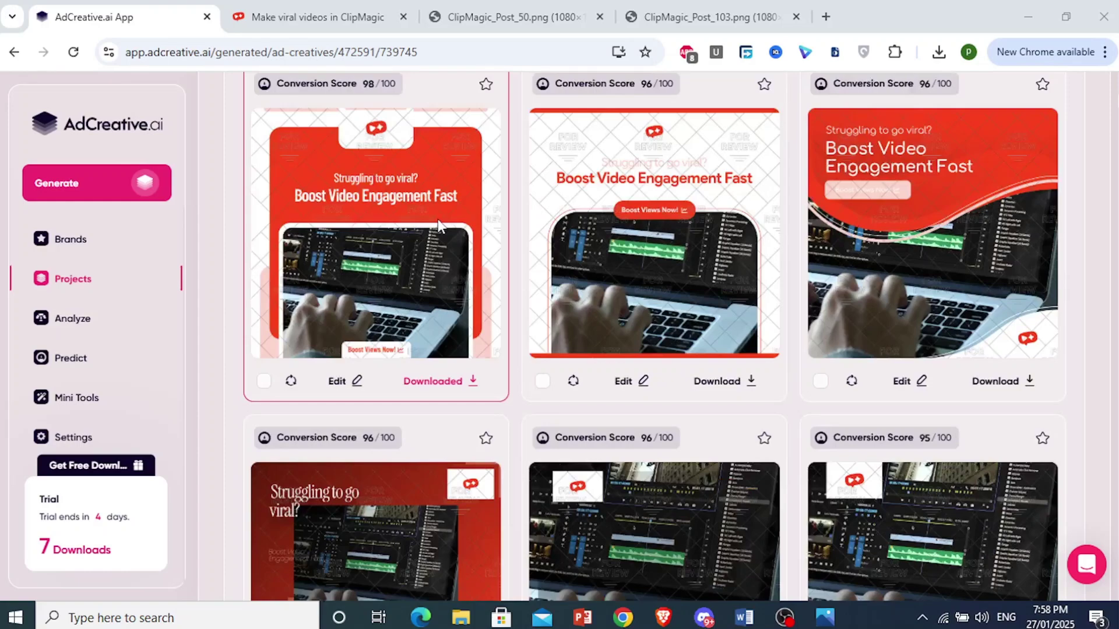
pyautogui.scroll(6, 439, 219)
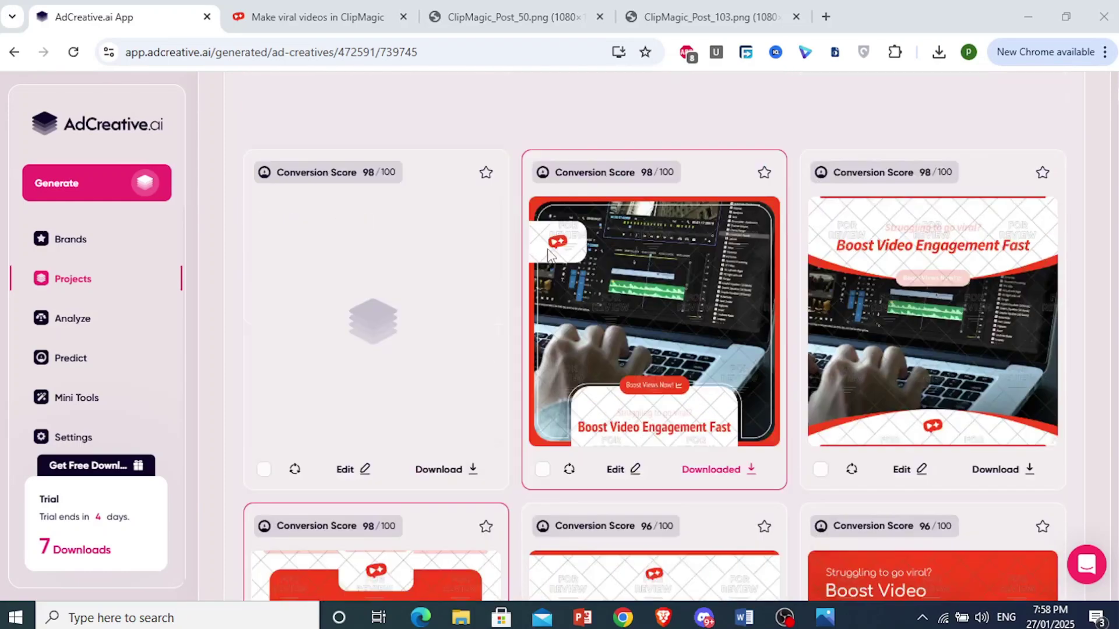
pyautogui.scroll(4, 679, 418)
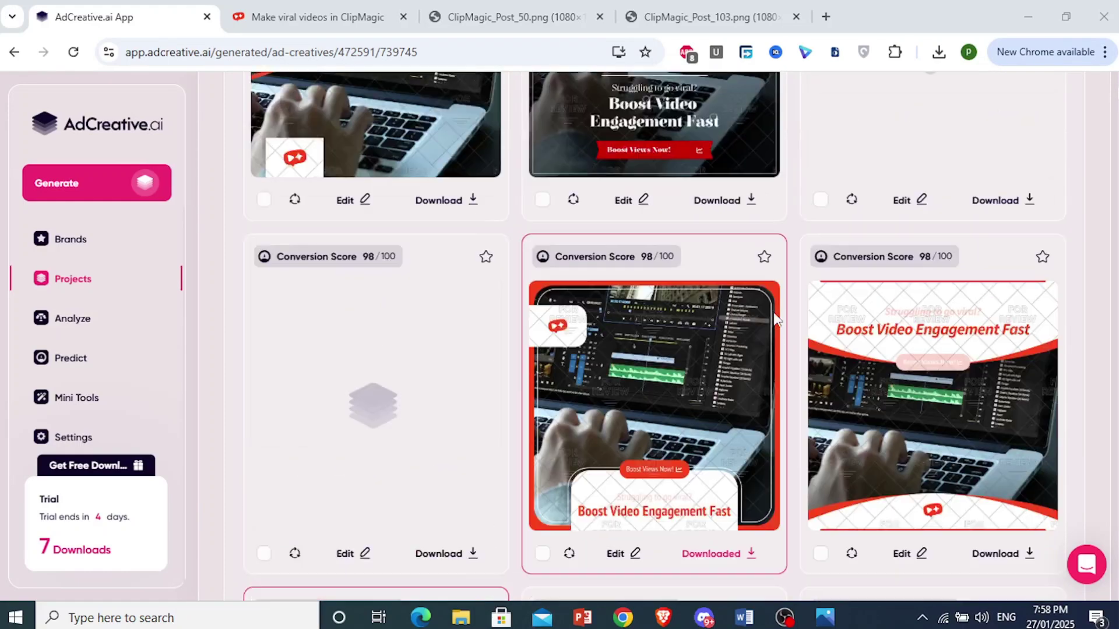
pyautogui.scroll(1, 464, 244)
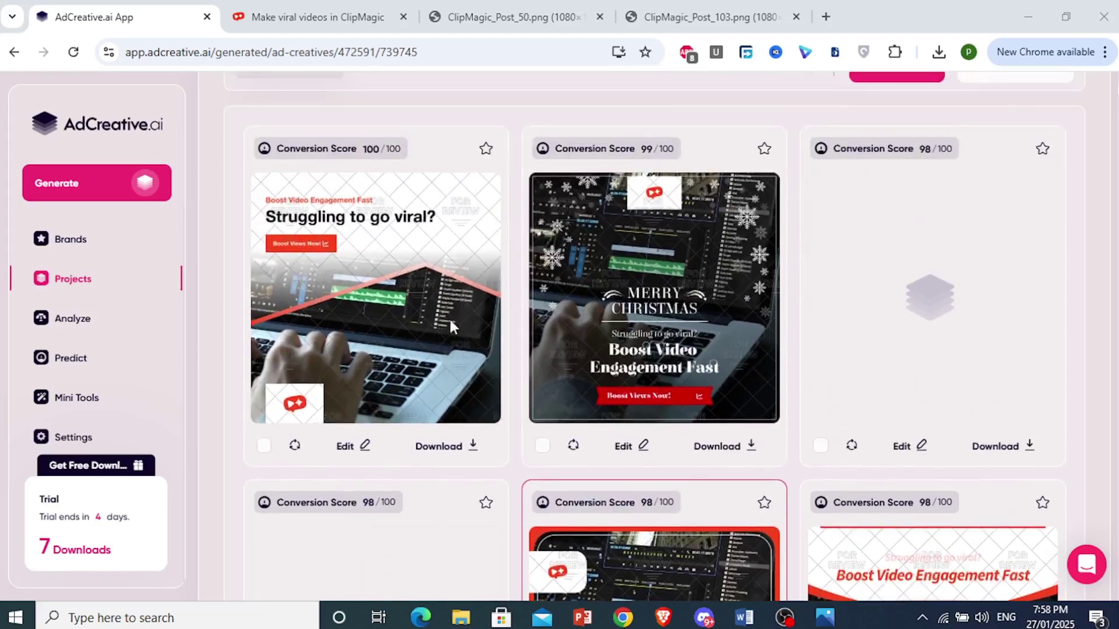
pyautogui.click(365, 446)
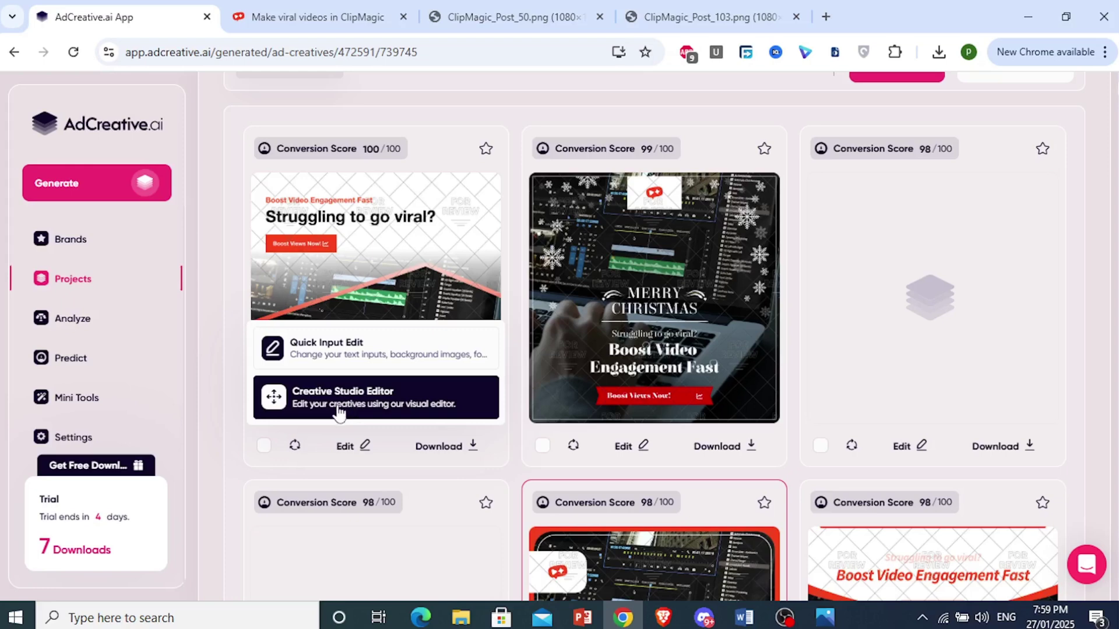
# - Download the white "Struggling to go viral?" creative with conversion score 100
pyautogui.click(438, 447)
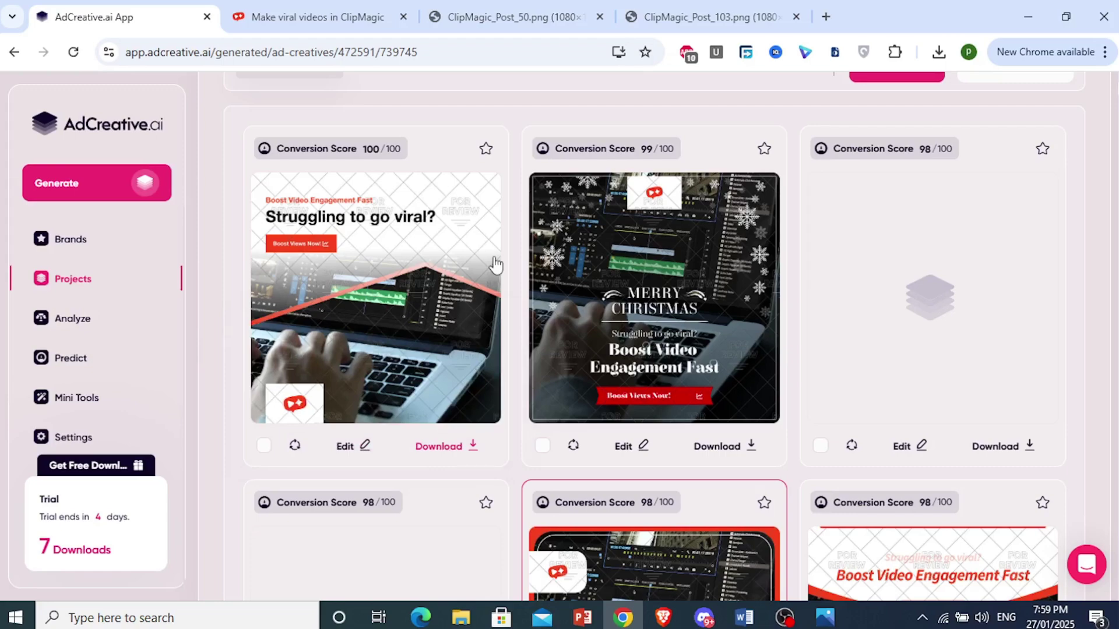
pyautogui.click(445, 448)
pyautogui.scroll(2, 476, 426)
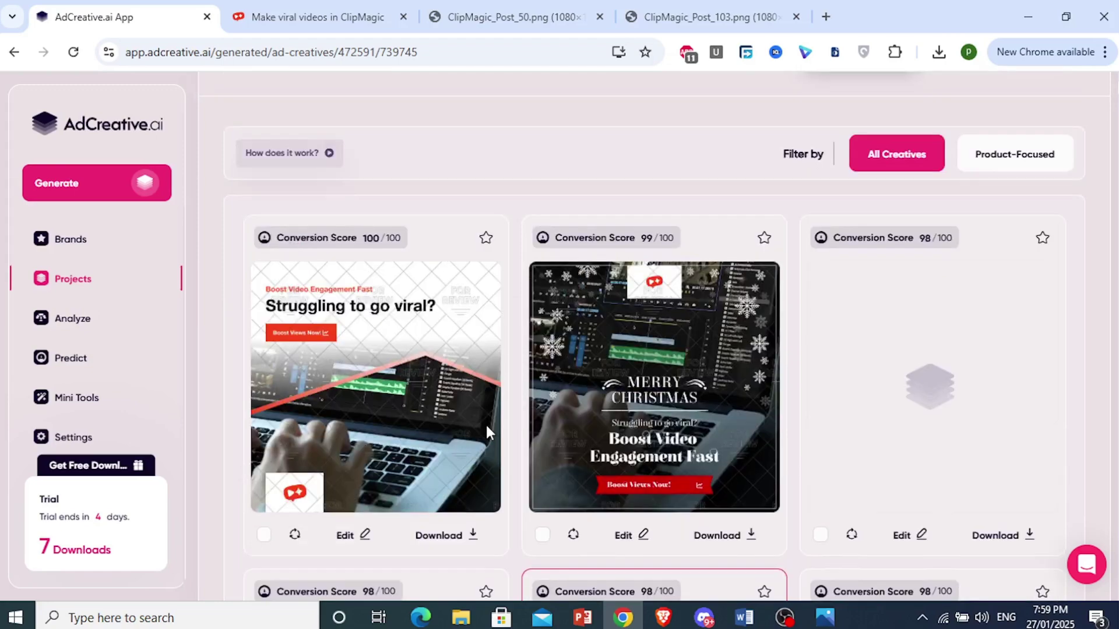
pyautogui.scroll(3, 545, 250)
pyautogui.scroll(-4, 548, 224)
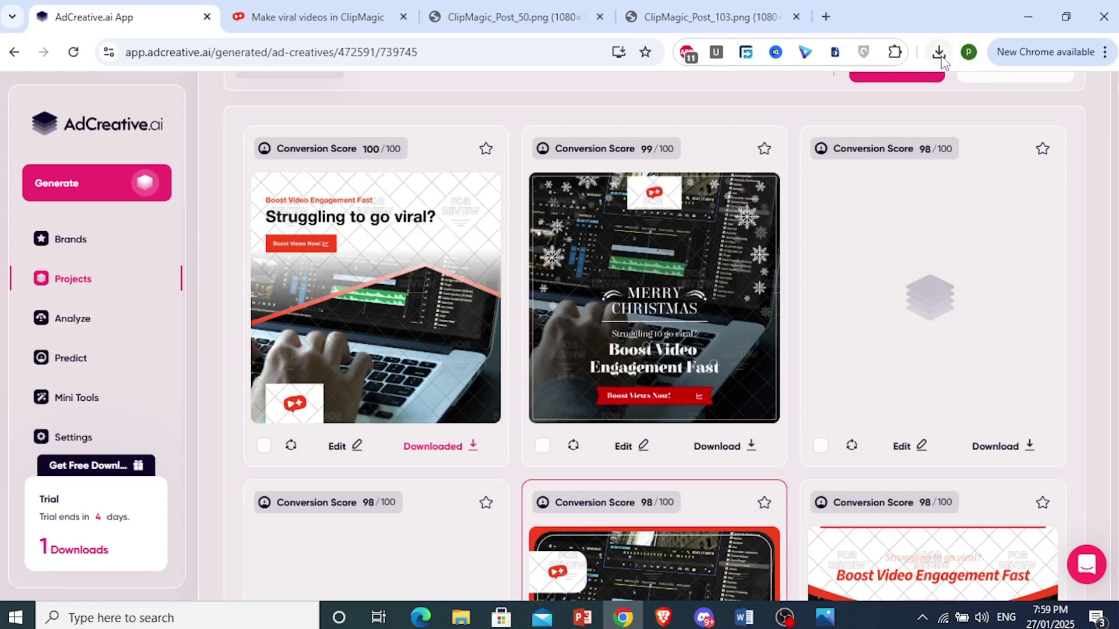
# - Open the downloaded ClipMagic_Post_244.png from the recent downloads and switch to its Photos window
pyautogui.click(939, 54)
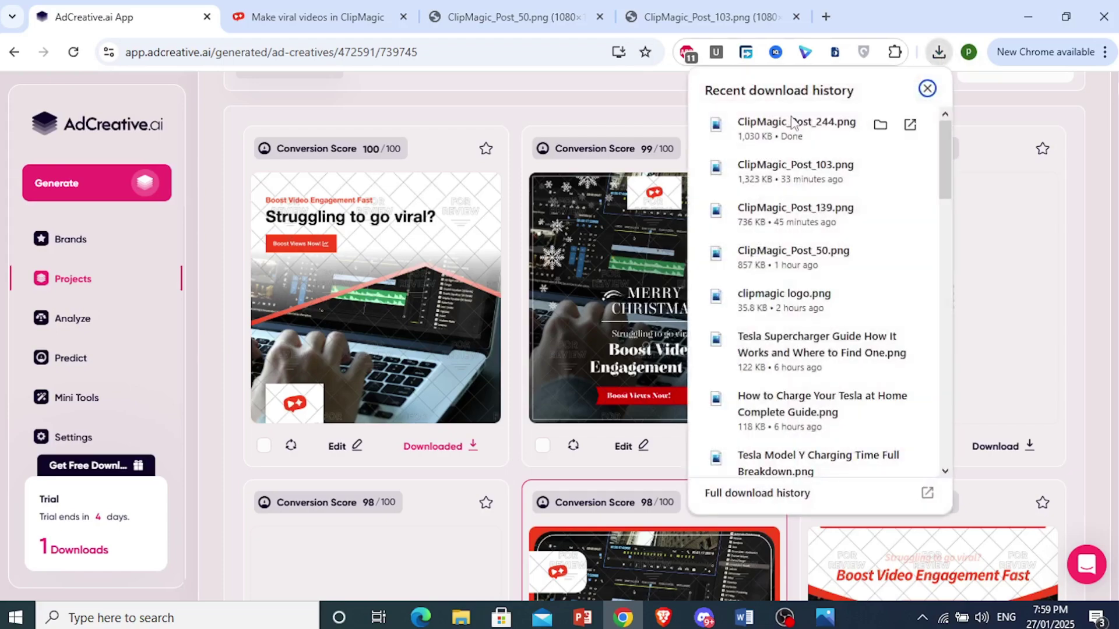
pyautogui.click(577, 107)
pyautogui.scroll(4, 669, 170)
pyautogui.scroll(4, 667, 215)
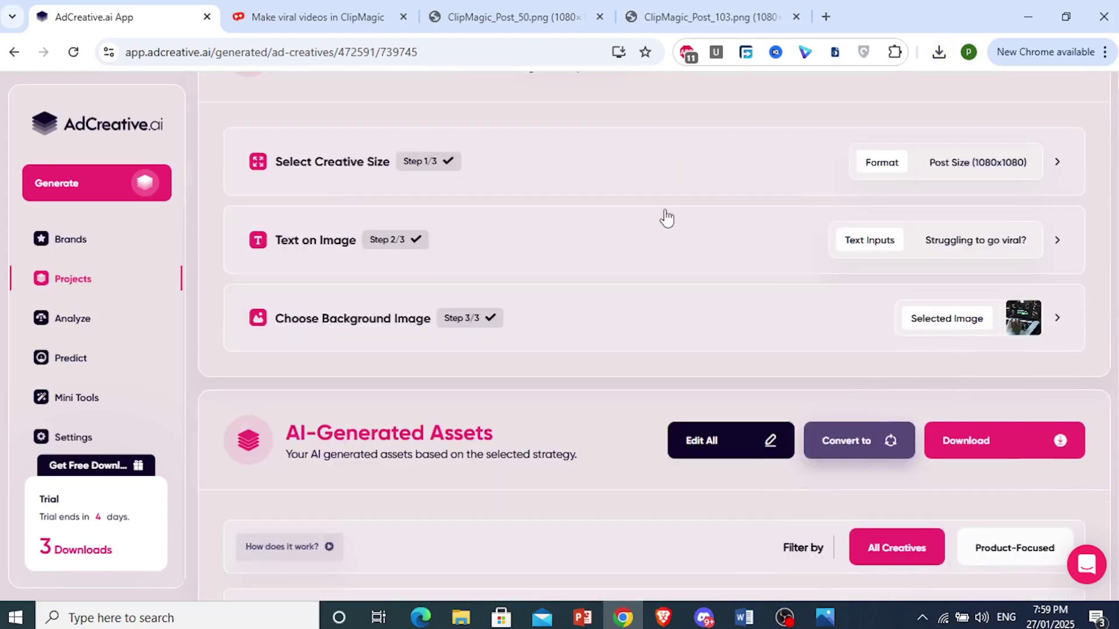
pyautogui.moveTo(825, 616)
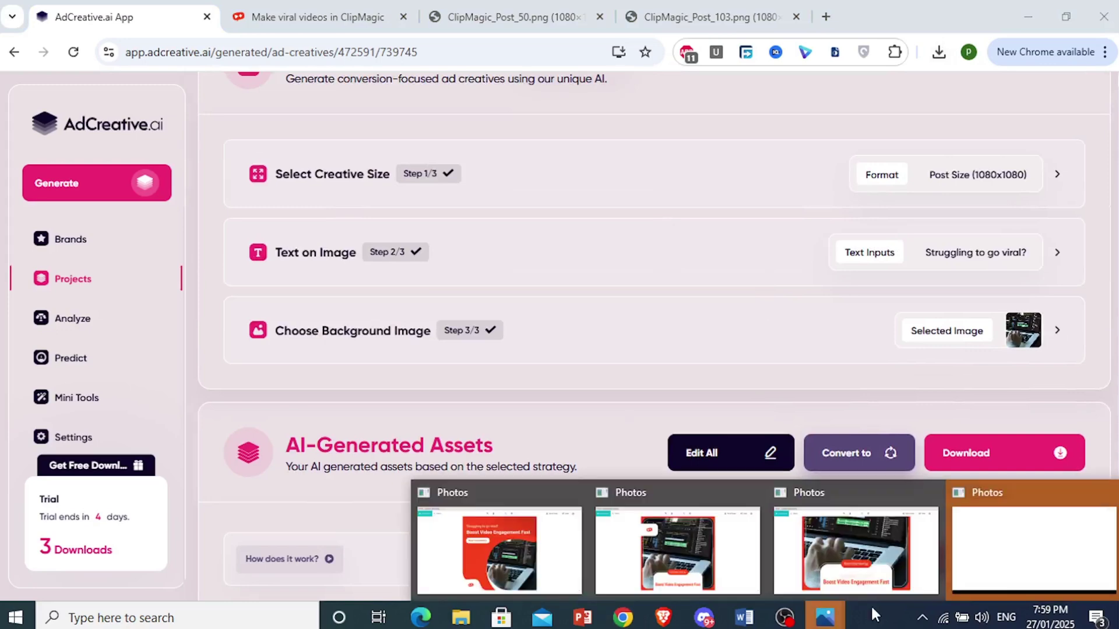
pyautogui.click(1015, 545)
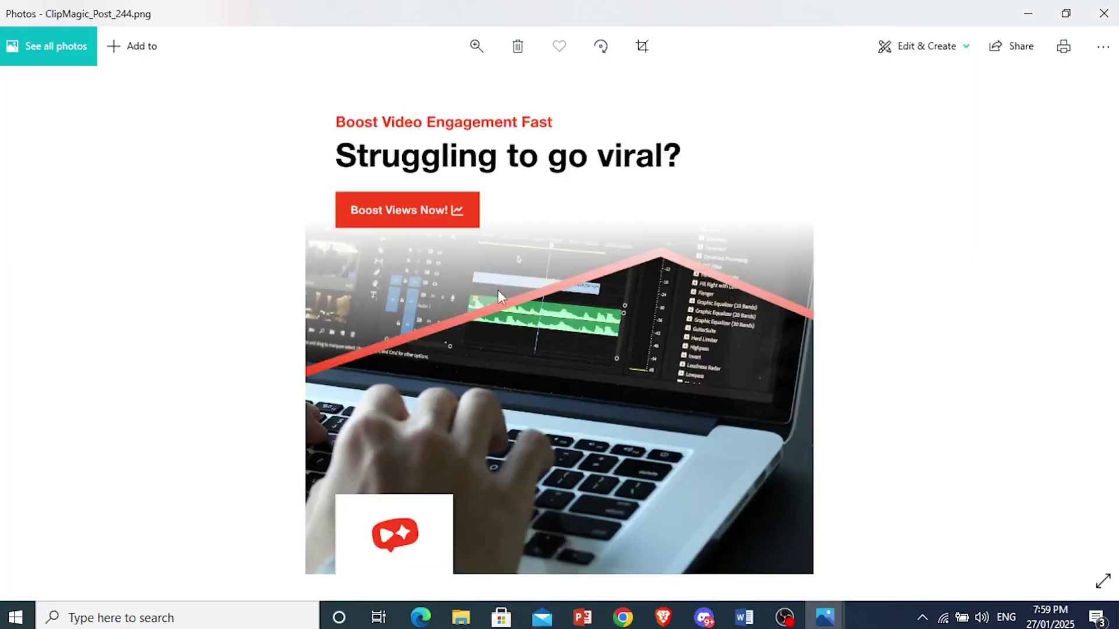
# - Examine the downloaded creative up close, including the laptop photo and the ClipMagic logo
pyautogui.scroll(2, 498, 289)
pyautogui.press('Escape')
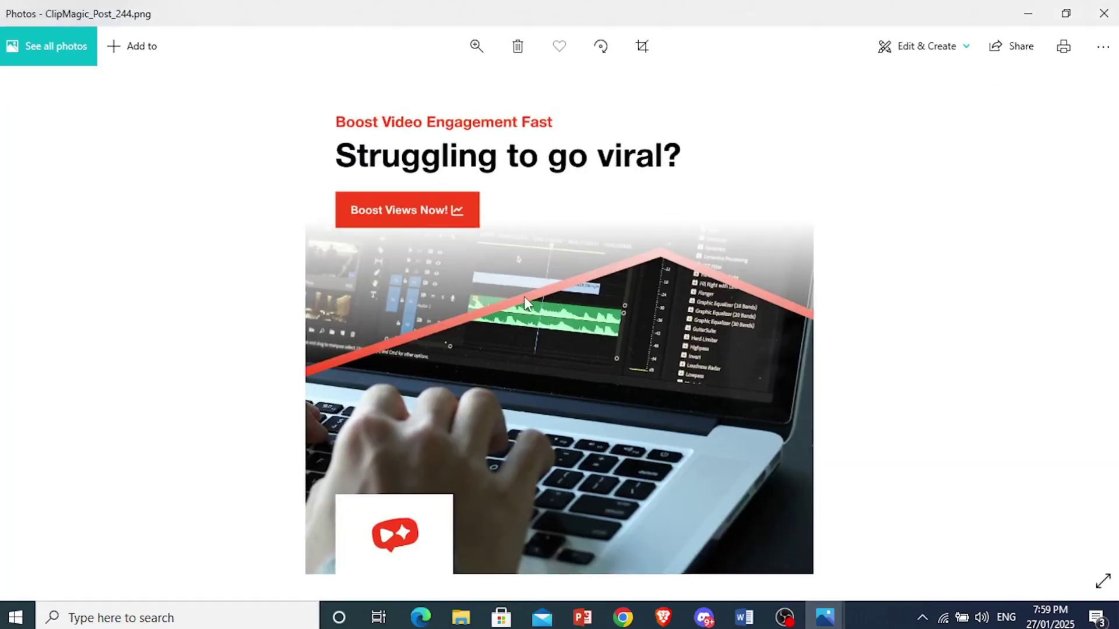
pyautogui.scroll(3, 508, 286)
pyautogui.moveTo(509, 285); pyautogui.dragTo(506, 147)
pyautogui.click(881, 623)
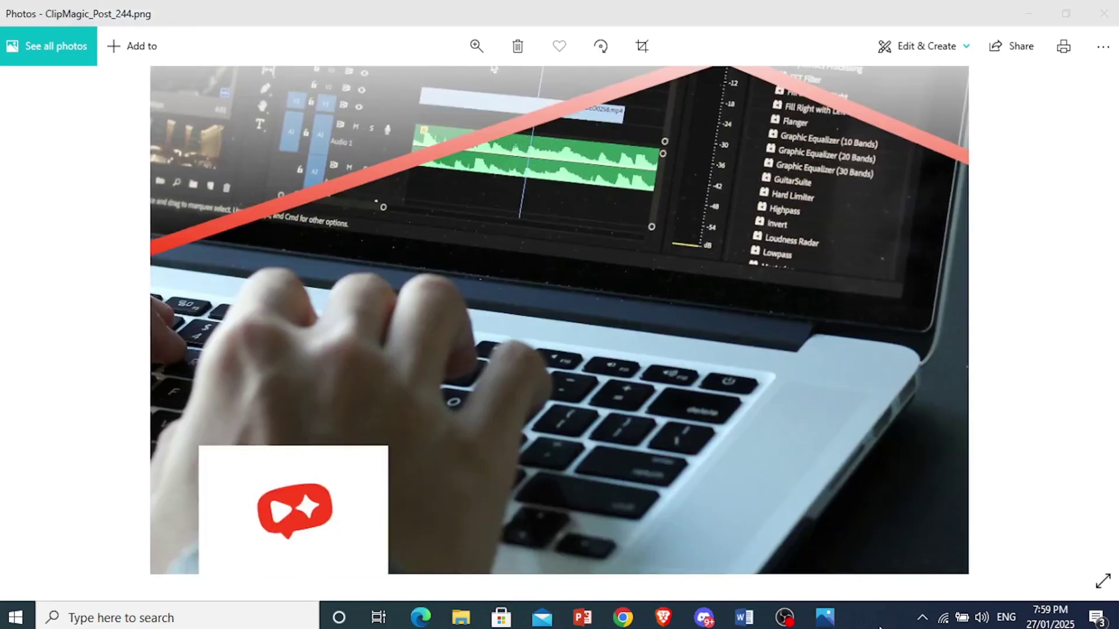